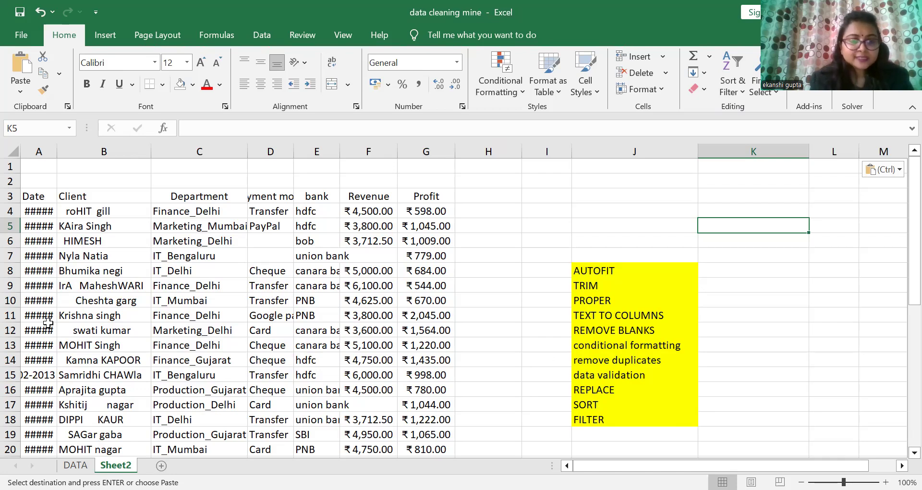
Step: Select the whole data table from the Date header and AutoFit its column widths
{"action": "left_click", "coordinate": [39, 199]}
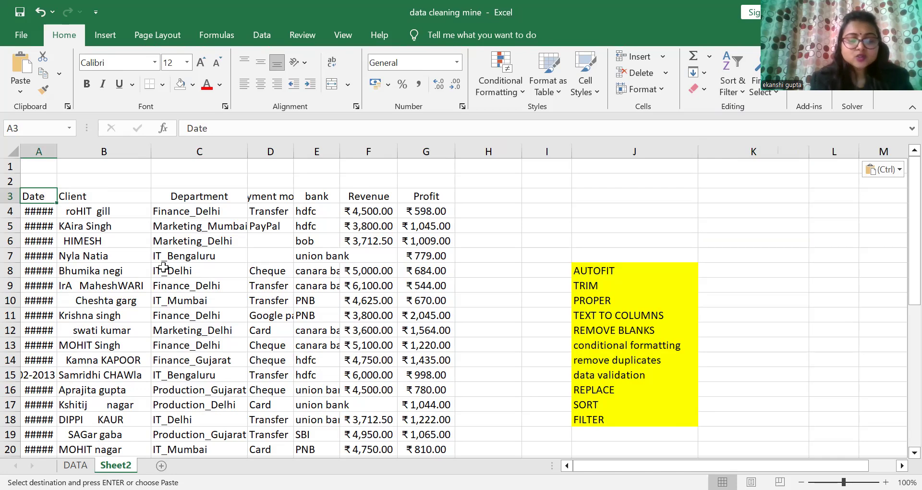
{"action": "key", "text": "Escape"}
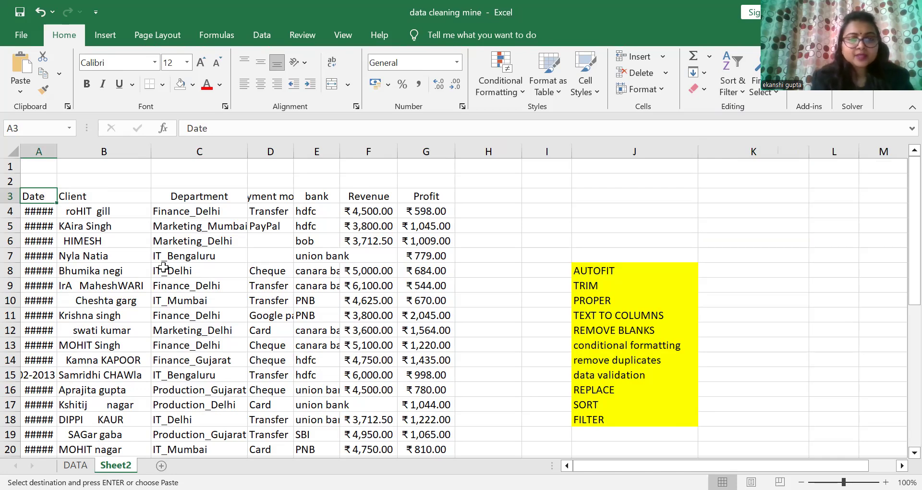
{"action": "key", "text": "ctrl+shift+Right"}
{"action": "key", "text": "ctrl+shift+Down"}
{"action": "left_click_drag", "start_coordinate": [900, 300], "coordinate": [901, 166]}
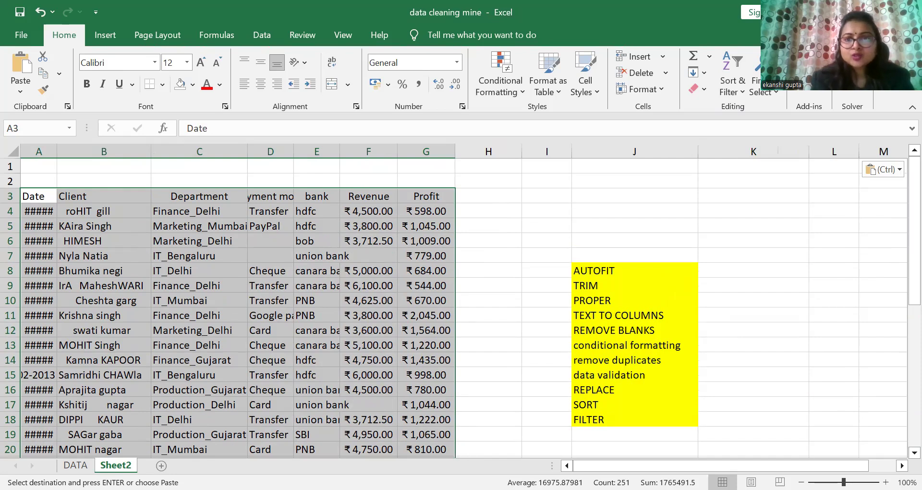
{"action": "left_click", "coordinate": [652, 92]}
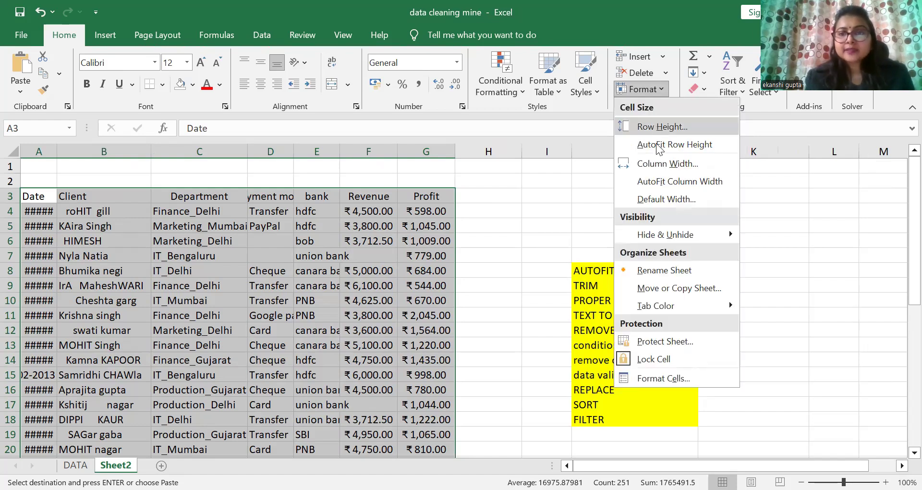
{"action": "left_click", "coordinate": [658, 182]}
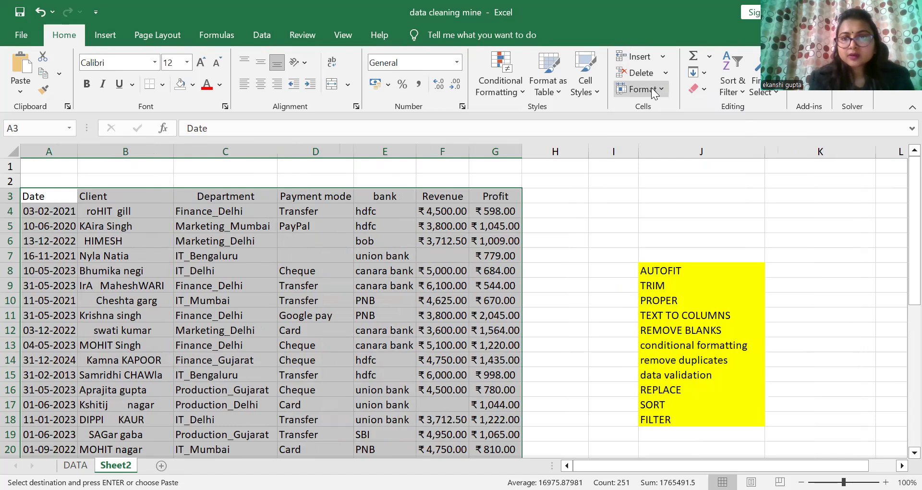
Step: AutoFit the row heights of the selected data table
{"action": "left_click", "coordinate": [652, 88]}
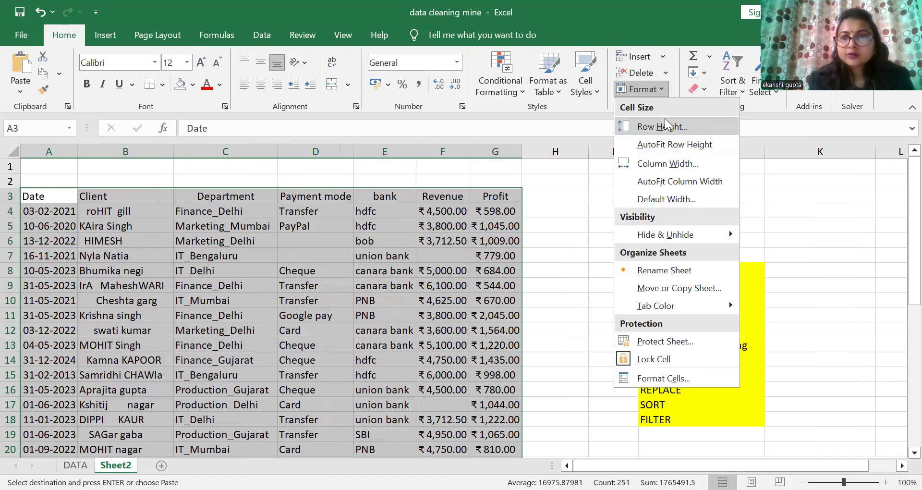
{"action": "left_click", "coordinate": [666, 143]}
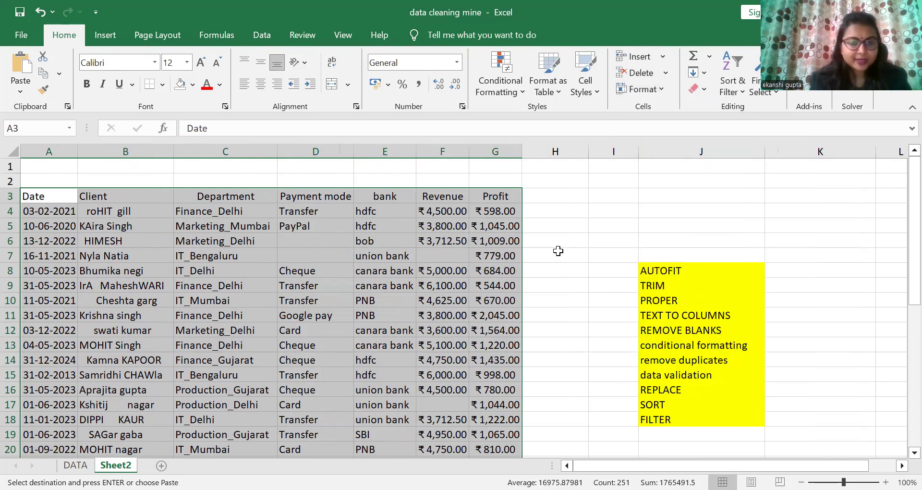
{"action": "left_click", "coordinate": [557, 251]}
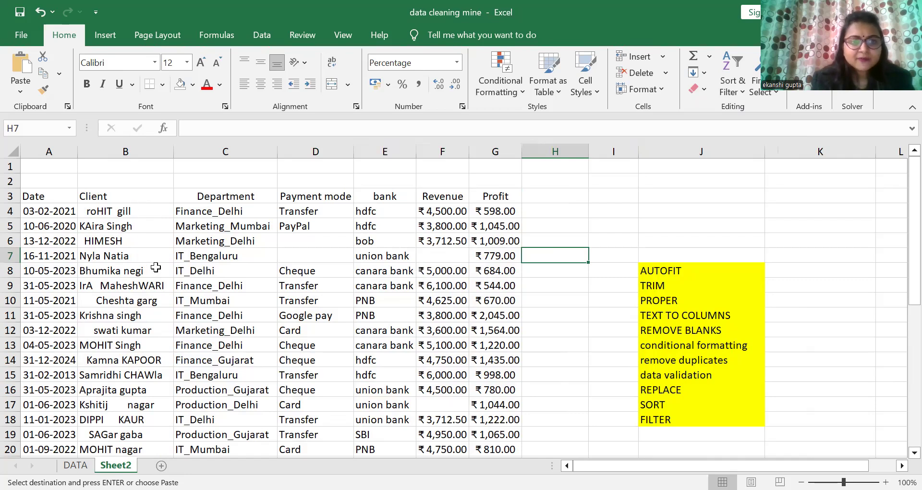
Step: Insert a blank column C before the Department column
{"action": "left_click", "coordinate": [195, 149]}
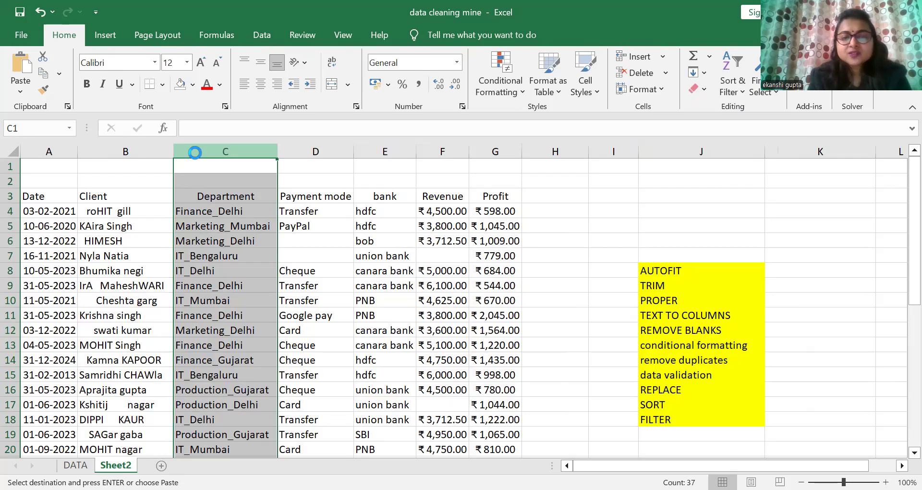
{"action": "key", "text": "Escape"}
{"action": "key", "text": "ctrl+shift+plus"}
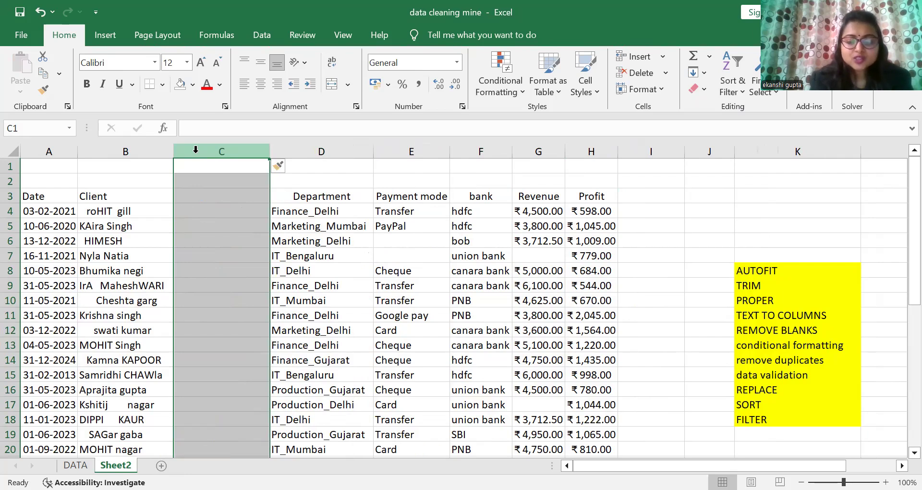
{"action": "left_click", "coordinate": [204, 196]}
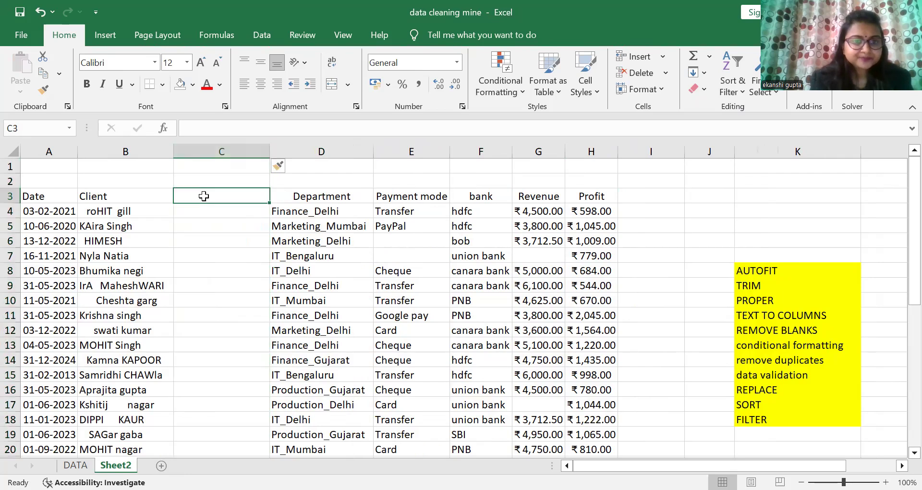
Step: Copy the Client header into the new column's header cell C3
{"action": "left_click", "coordinate": [151, 190]}
{"action": "key", "text": "ctrl+c"}
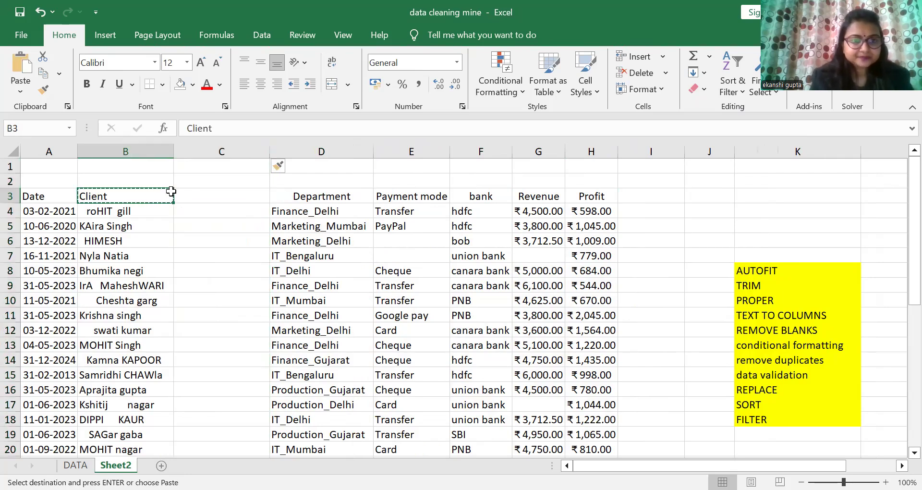
{"action": "left_click", "coordinate": [186, 196]}
{"action": "key", "text": "ctrl+v"}
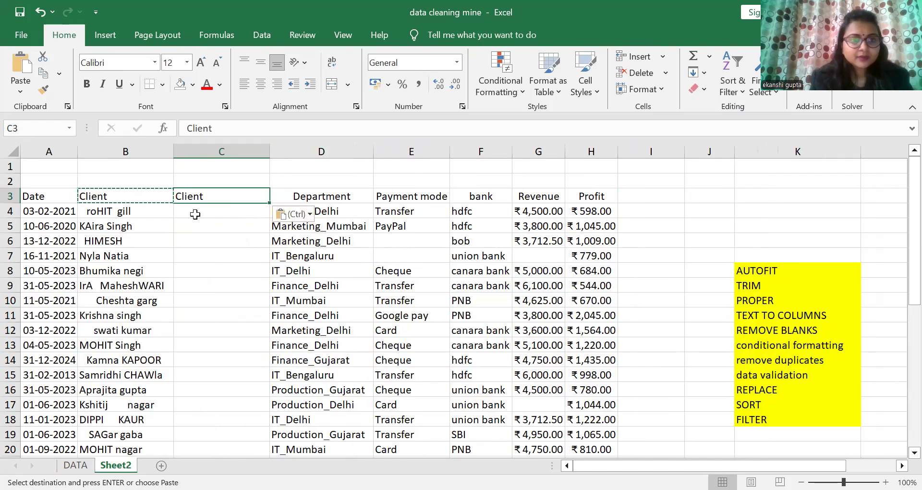
Step: Enter the formula =TRIM(B4) in C4 to strip extra spaces from the first client name
{"action": "left_click", "coordinate": [195, 214]}
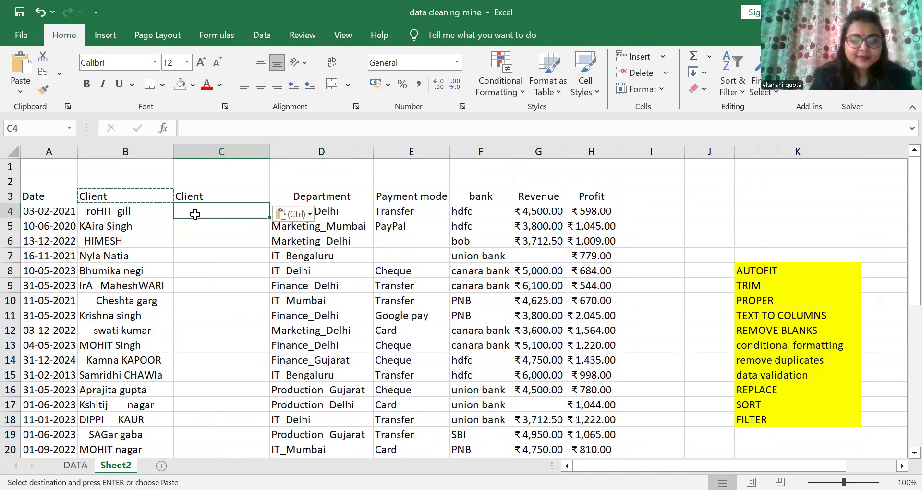
{"action": "type", "text": "="}
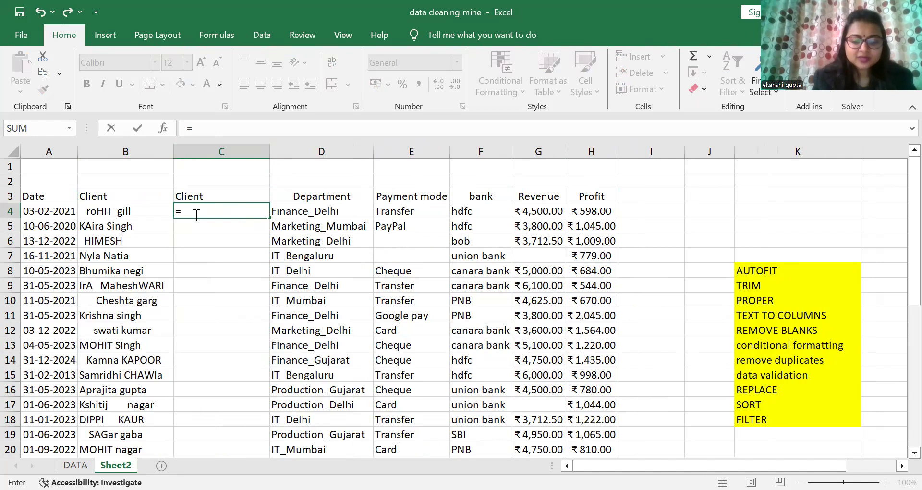
{"action": "type", "text": "T"}
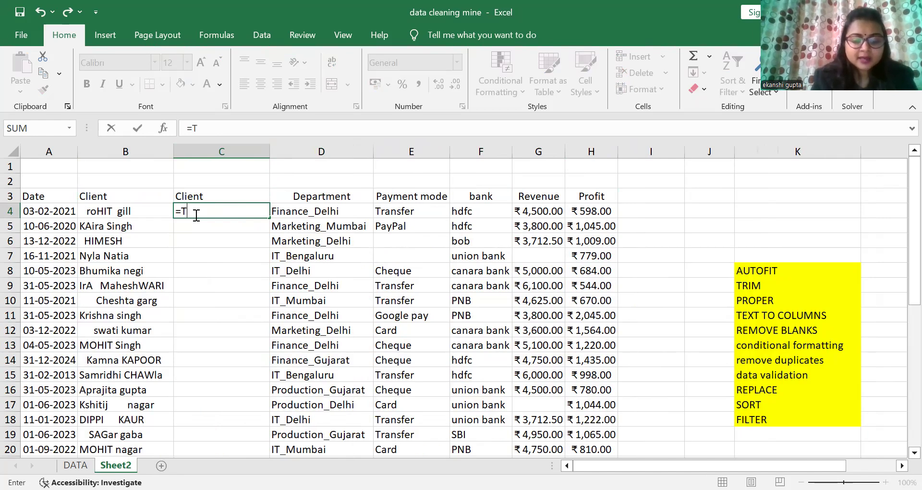
{"action": "type", "text": "RIM("}
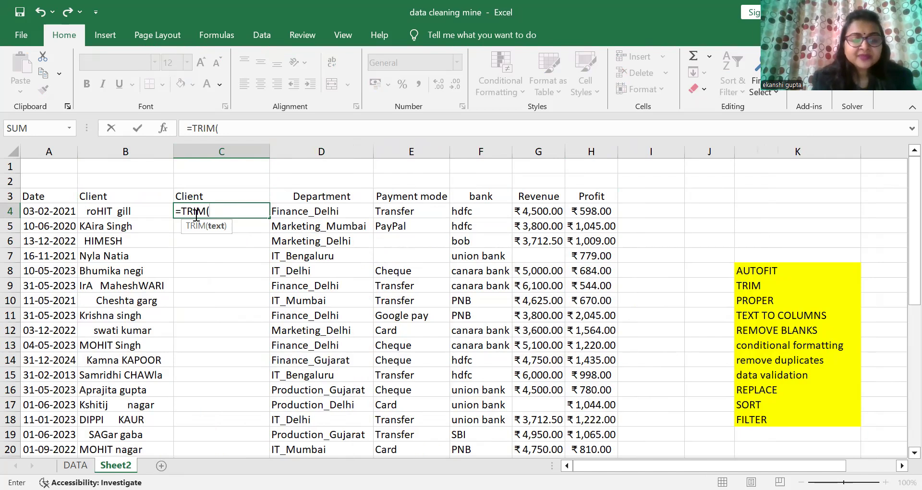
{"action": "left_click", "coordinate": [124, 209]}
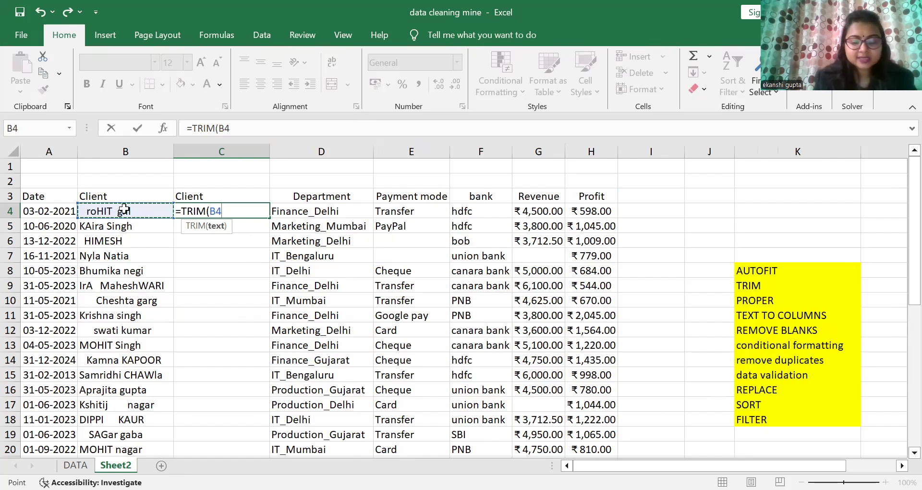
{"action": "type", "text": ")"}
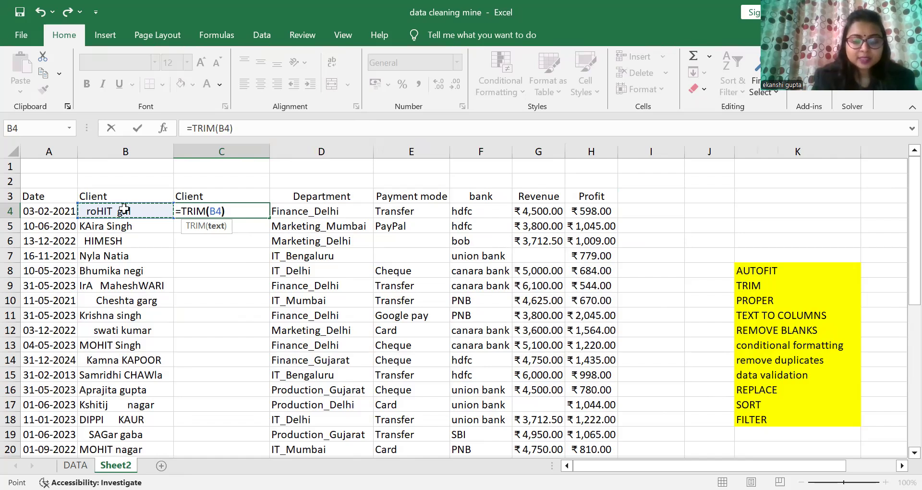
{"action": "key", "text": "Return"}
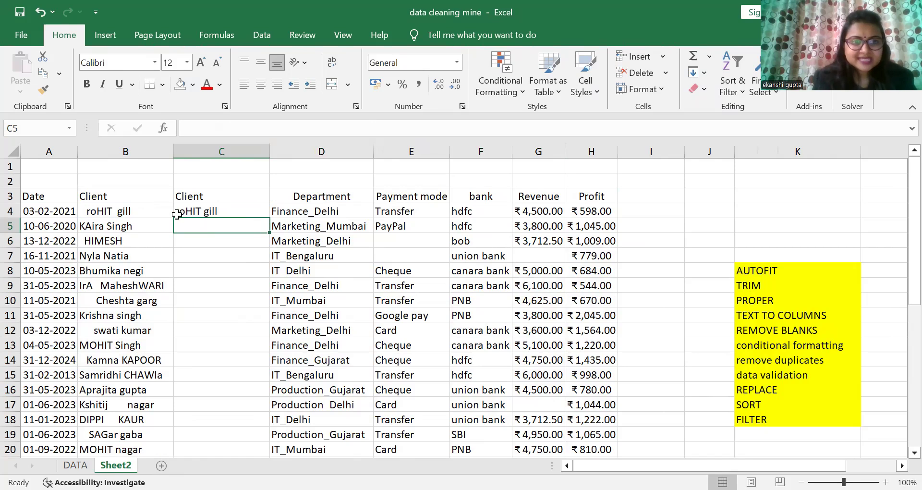
Step: Fill the TRIM formula down column C to row 39
{"action": "left_click", "coordinate": [206, 211]}
{"action": "left_click_drag", "start_coordinate": [269, 218], "coordinate": [255, 424]}
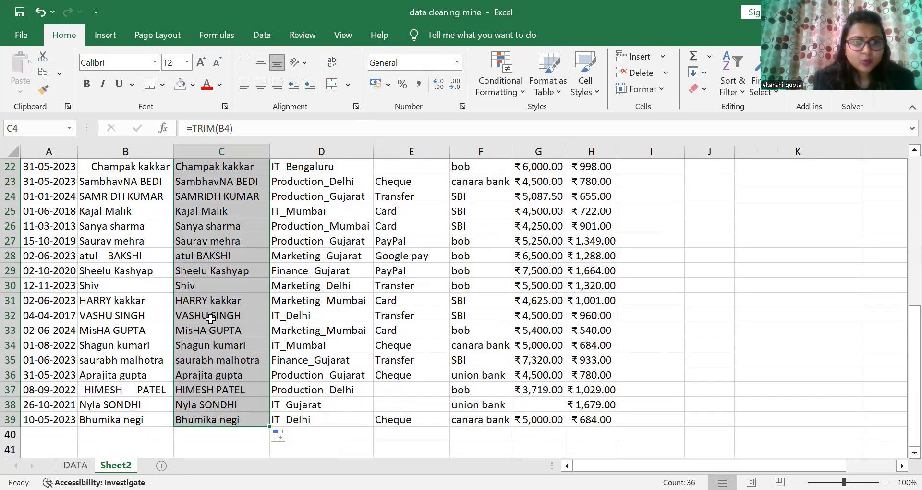
{"action": "left_click_drag", "start_coordinate": [899, 361], "coordinate": [898, 205]}
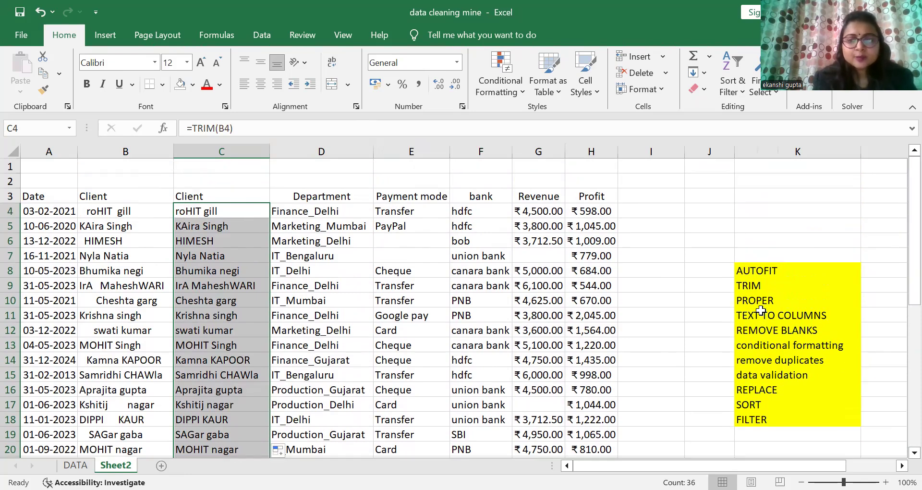
{"action": "left_click", "coordinate": [690, 295]}
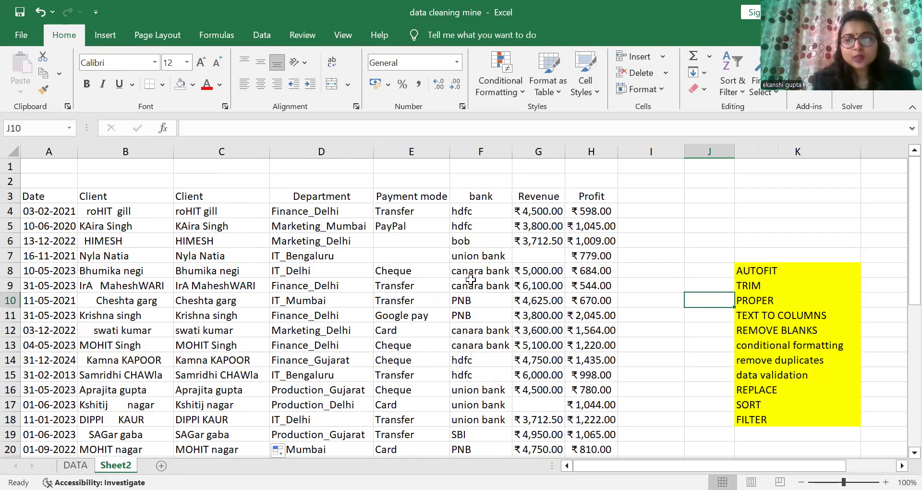
Step: Wrap the C4 formula in PROPER so it reads =PROPER(TRIM(B4))
{"action": "double_click", "coordinate": [186, 214]}
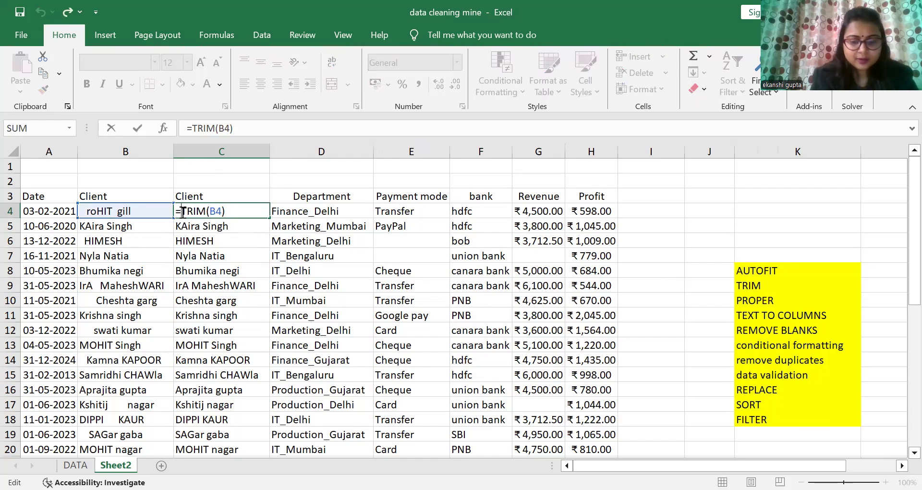
{"action": "type", "text": "PROPER"}
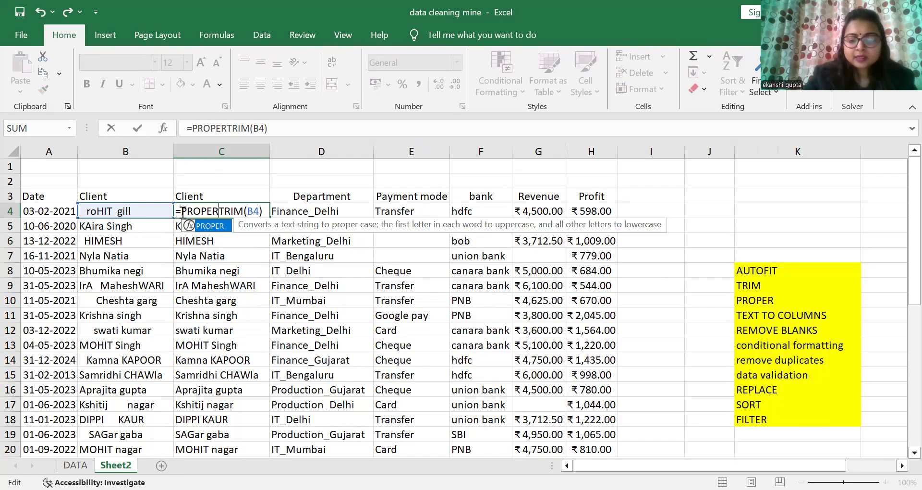
{"action": "type", "text": "("}
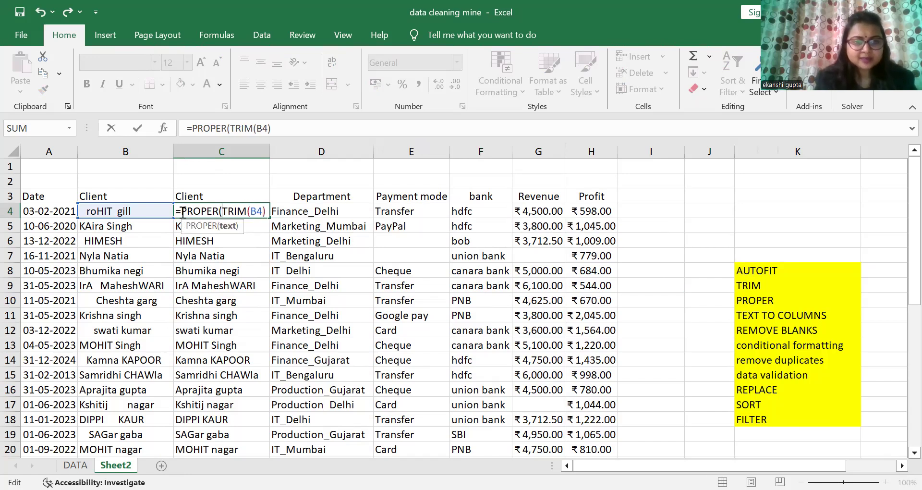
{"action": "left_click", "coordinate": [266, 211]}
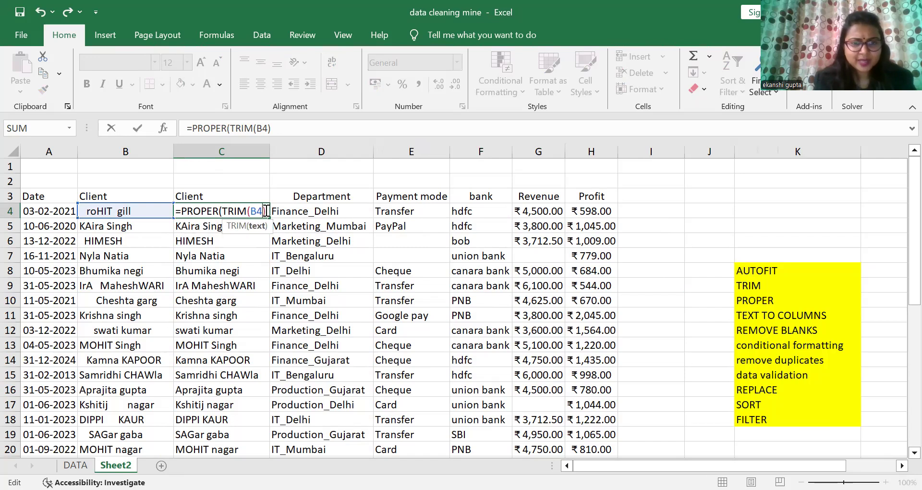
{"action": "type", "text": ")"}
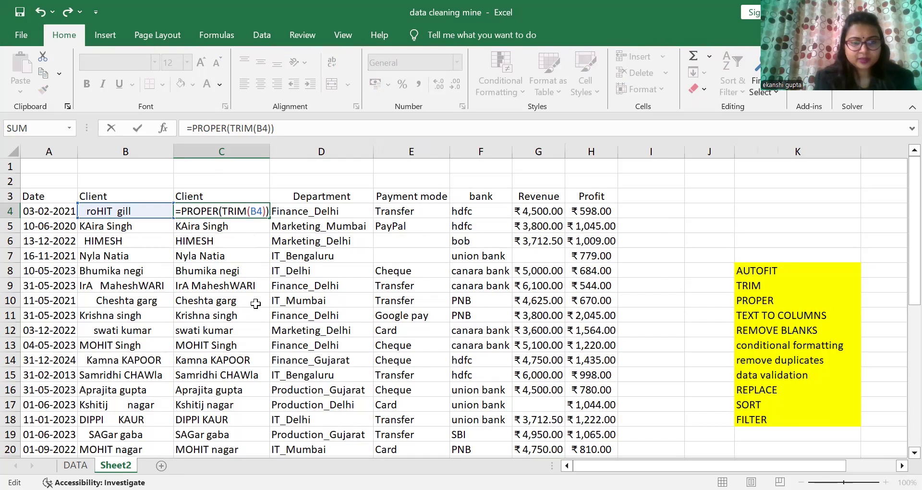
{"action": "key", "text": "Return"}
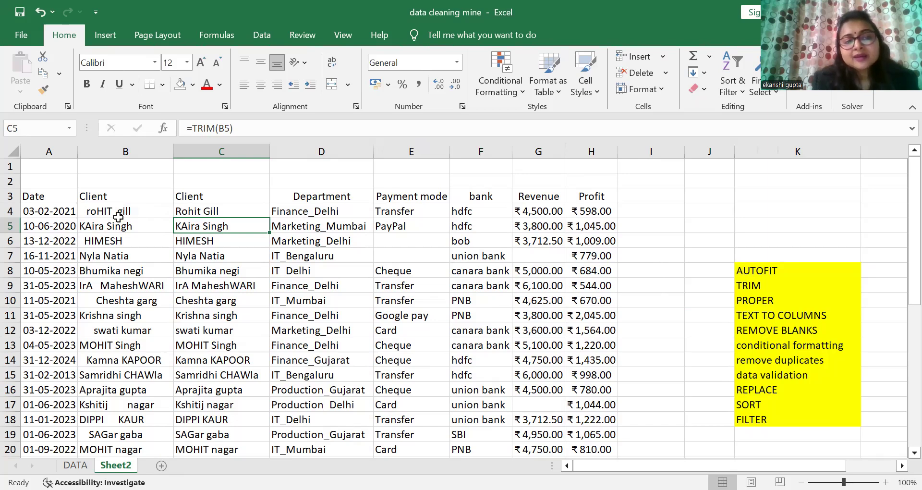
Step: Fill the PROPER(TRIM) formula down column C to row 39
{"action": "left_click", "coordinate": [209, 212]}
{"action": "left_click_drag", "start_coordinate": [270, 218], "coordinate": [240, 423]}
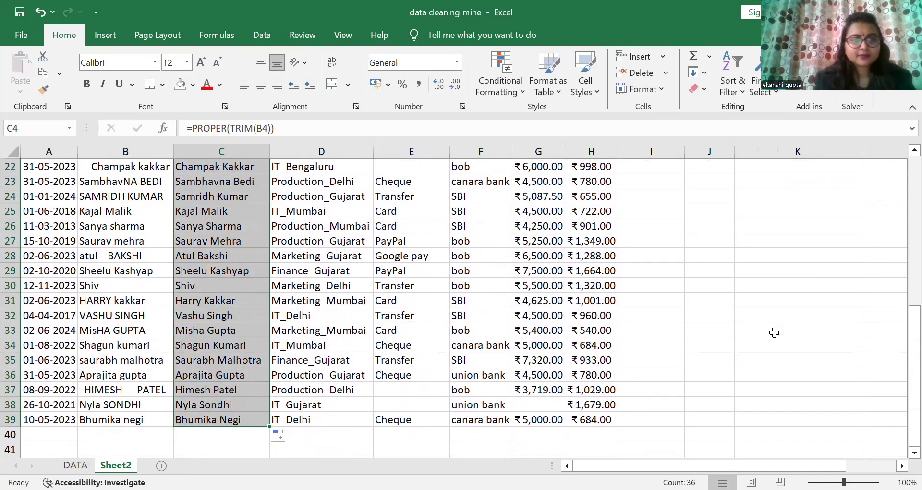
{"action": "left_click_drag", "start_coordinate": [899, 353], "coordinate": [901, 191]}
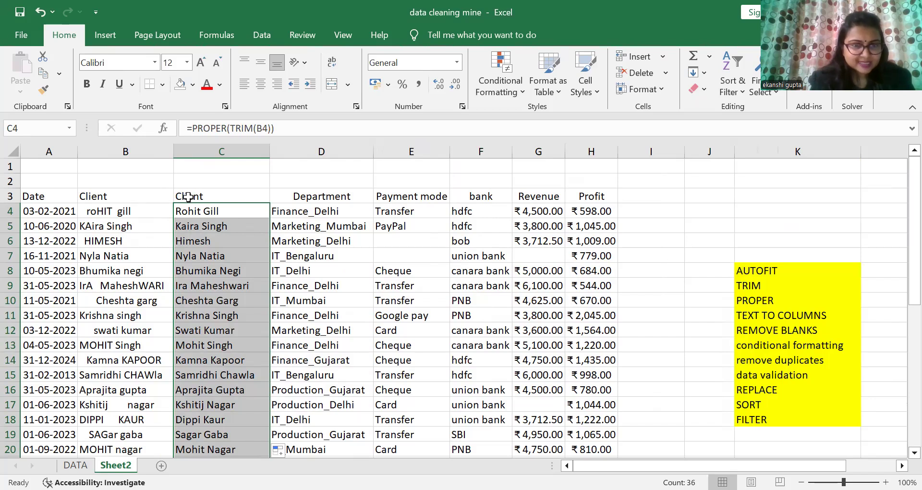
Step: Select the cleaned client names in C4:C39 and copy them
{"action": "left_click", "coordinate": [198, 208]}
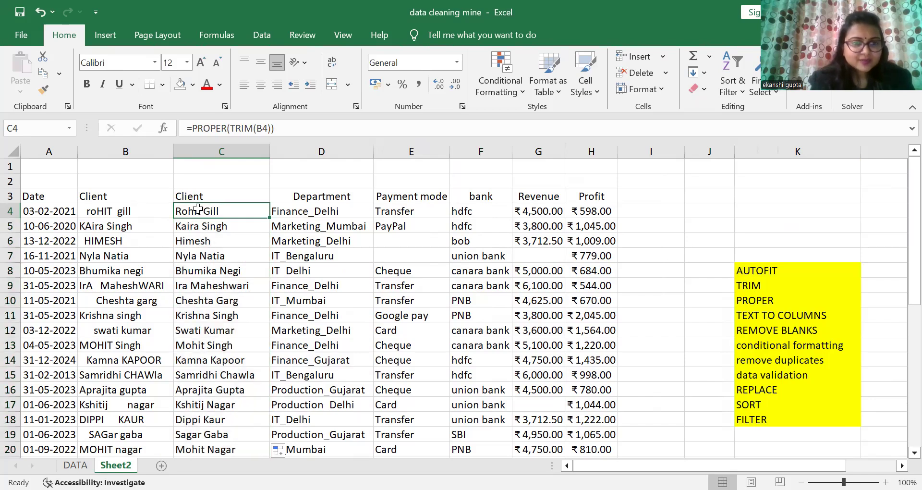
{"action": "left_click", "coordinate": [139, 194]}
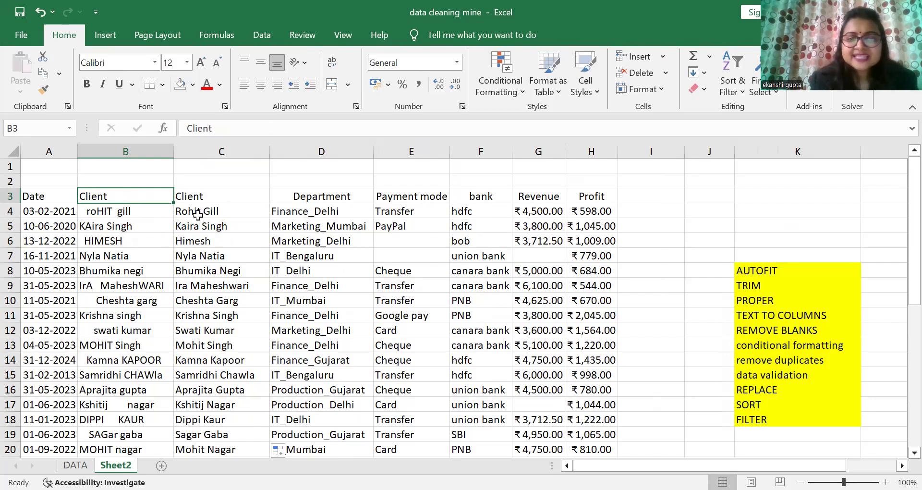
{"action": "left_click_drag", "start_coordinate": [197, 214], "coordinate": [219, 434]}
{"action": "left_click_drag", "start_coordinate": [910, 338], "coordinate": [903, 136]}
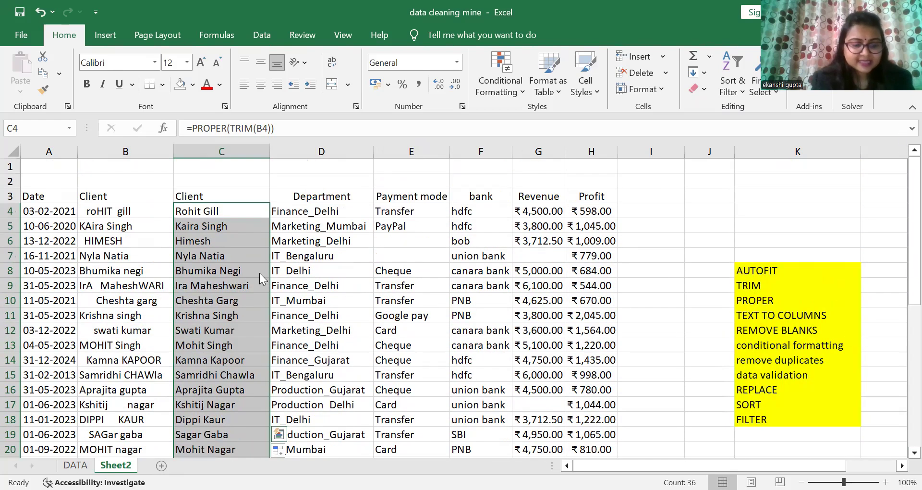
{"action": "key", "text": "ctrl+c"}
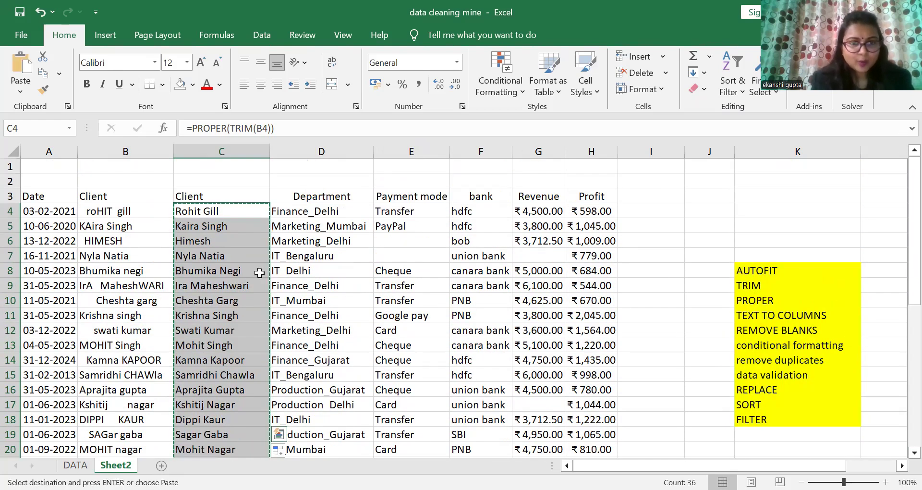
Step: Paste the copied client names back into C4:C39 as values only
{"action": "left_click", "coordinate": [19, 92]}
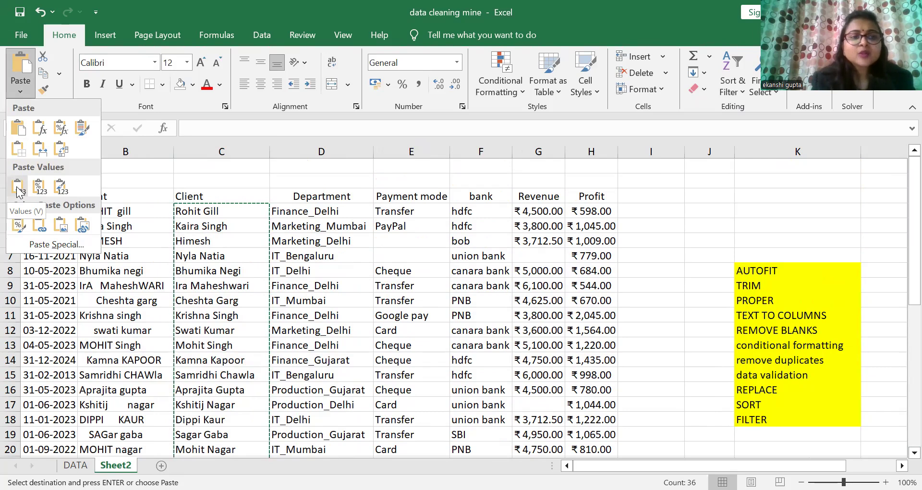
{"action": "left_click", "coordinate": [17, 191]}
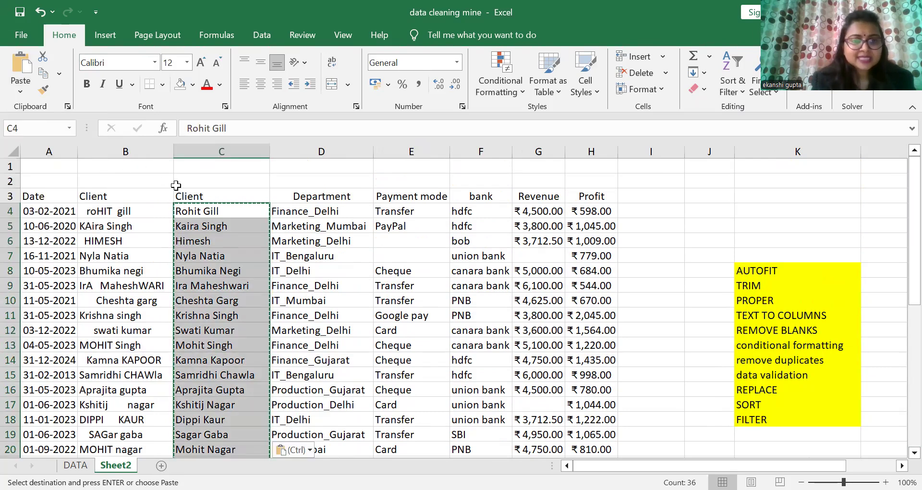
{"action": "double_click", "coordinate": [203, 211]}
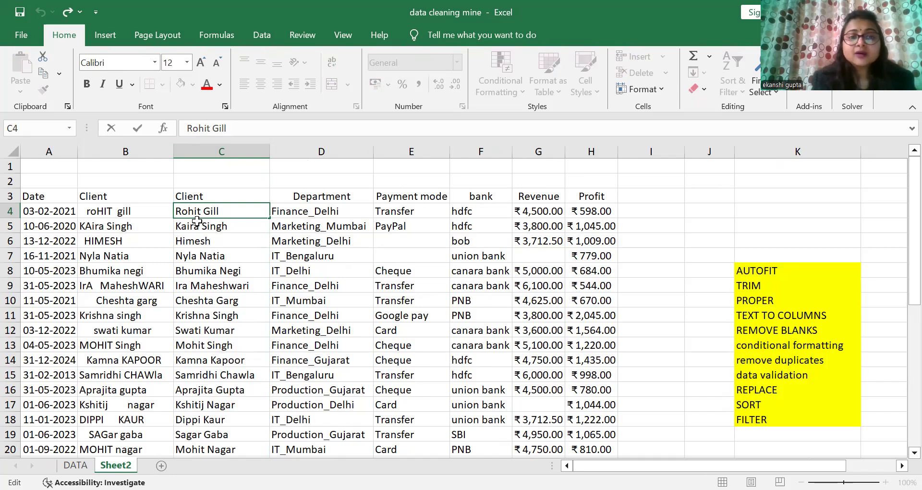
Step: Delete the original untidy Client column B
{"action": "left_click", "coordinate": [126, 144]}
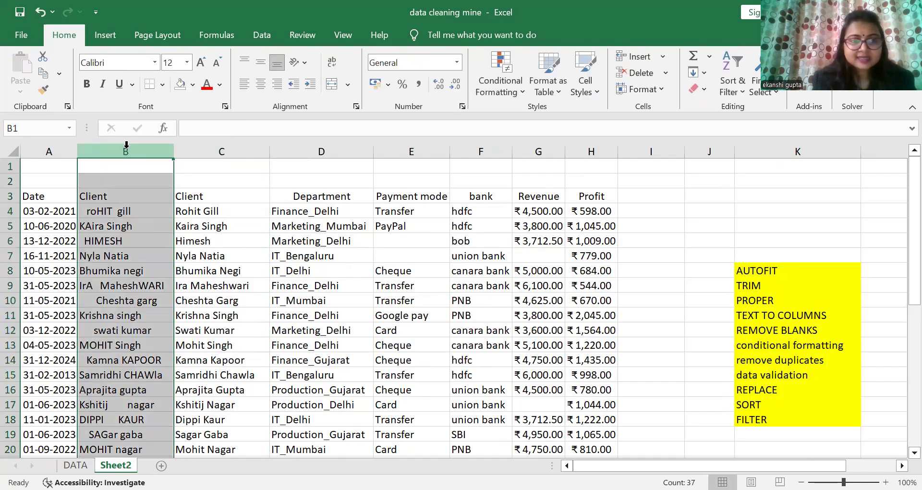
{"action": "right_click", "coordinate": [128, 149]}
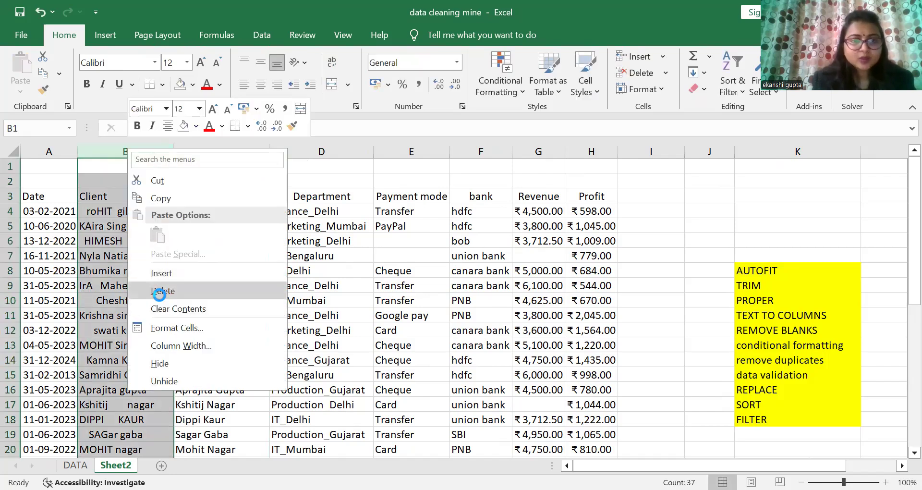
{"action": "left_click", "coordinate": [162, 290]}
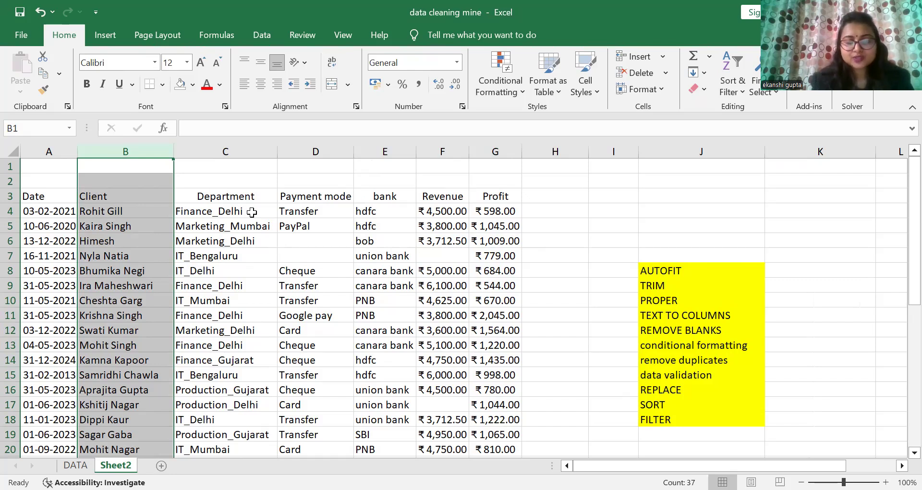
Step: Insert a new blank column right after the Department column
{"action": "left_click", "coordinate": [673, 313]}
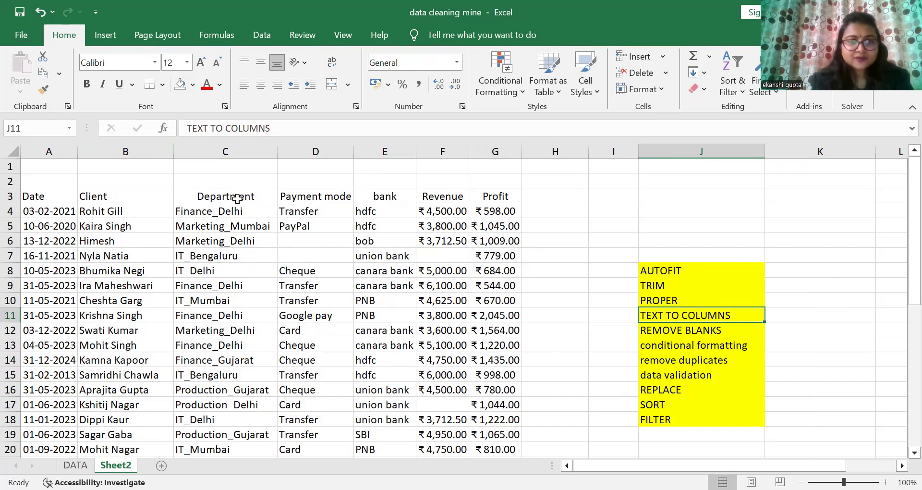
{"action": "left_click", "coordinate": [303, 145]}
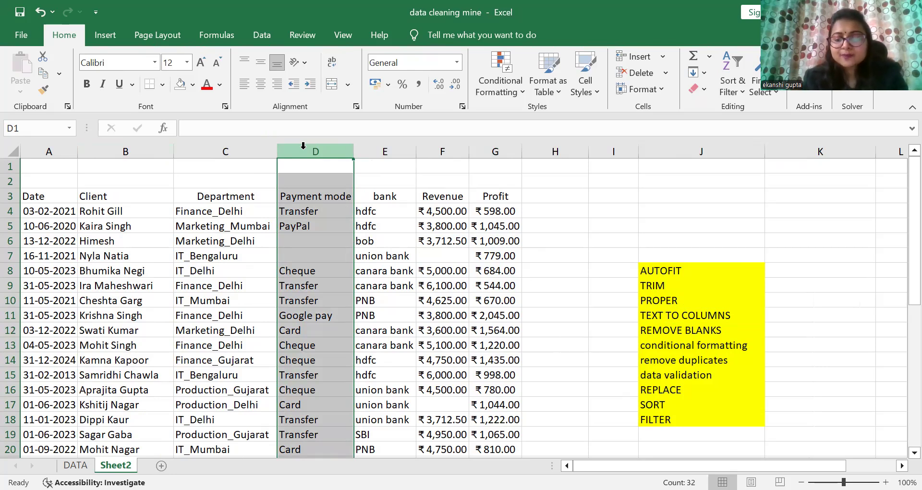
{"action": "key", "text": "ctrl+shift+plus"}
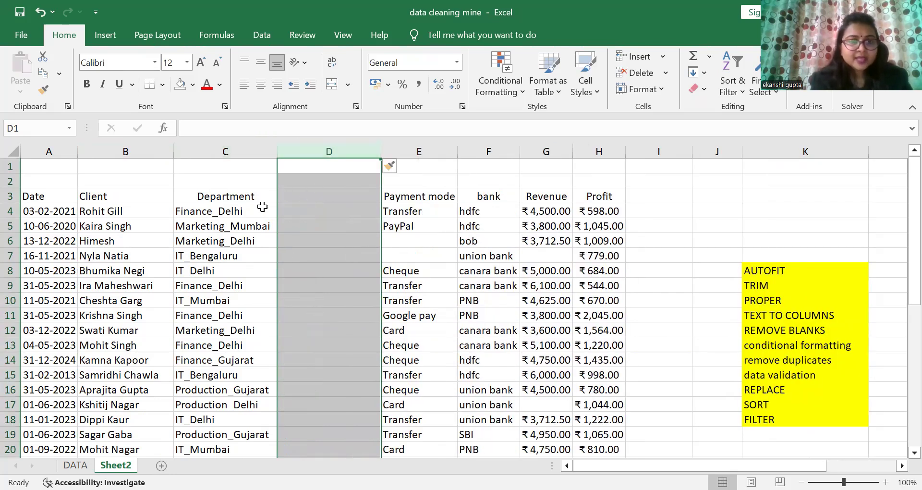
Step: Enter the header CITY in the new column's header cell D3
{"action": "left_click", "coordinate": [205, 213]}
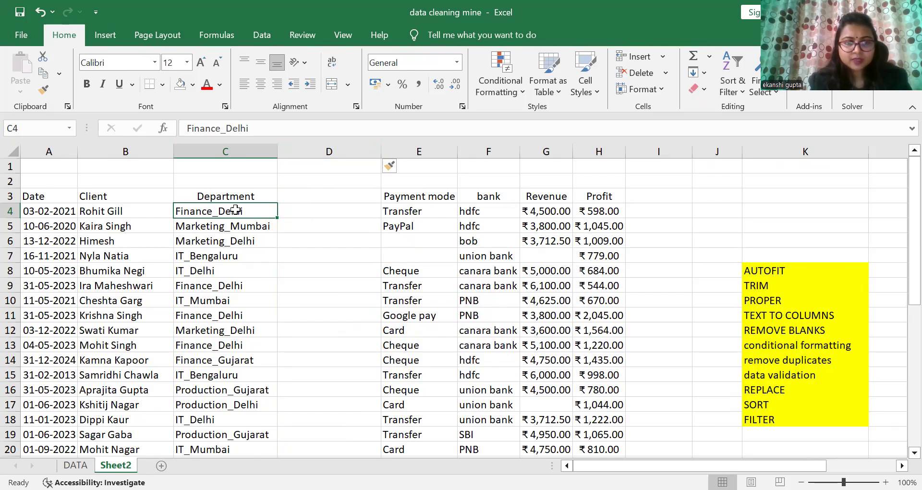
{"action": "left_click", "coordinate": [300, 195]}
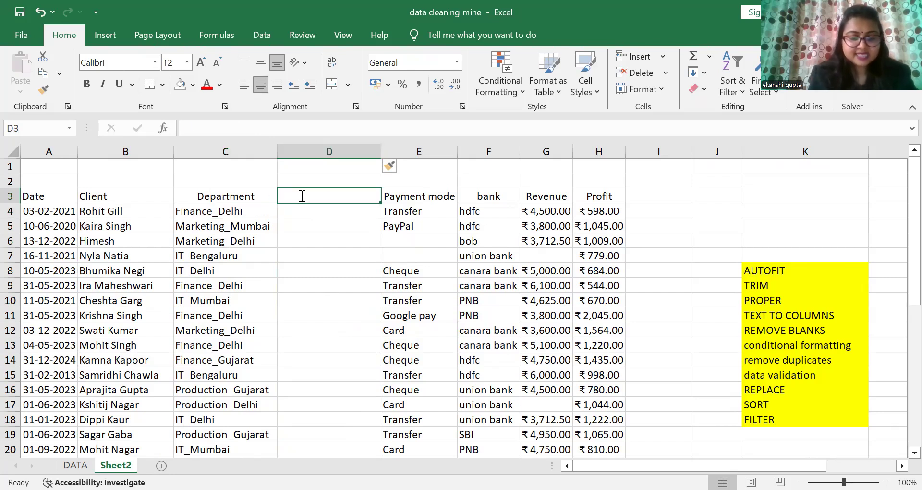
{"action": "type", "text": "CITY"}
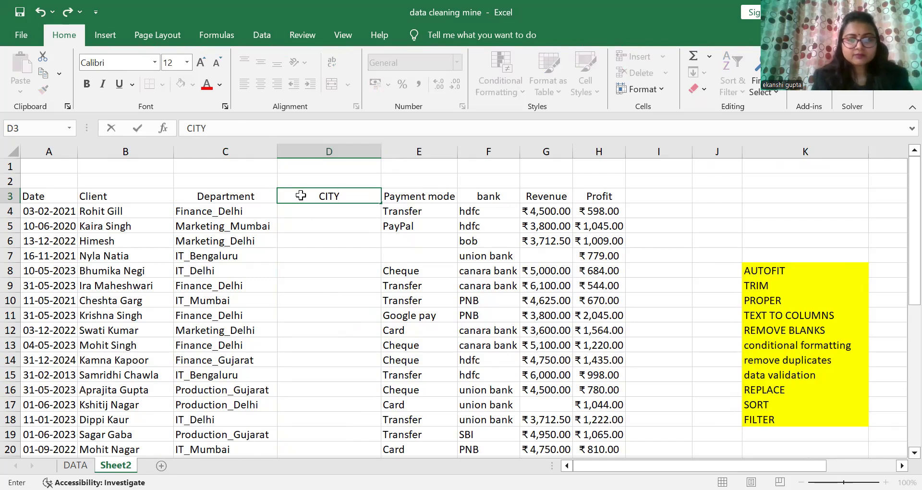
{"action": "key", "text": "Return"}
Step: Split the Department entries in C4:C39 at the underscore into department and city using Text to Columns
{"action": "left_click_drag", "start_coordinate": [241, 211], "coordinate": [234, 451]}
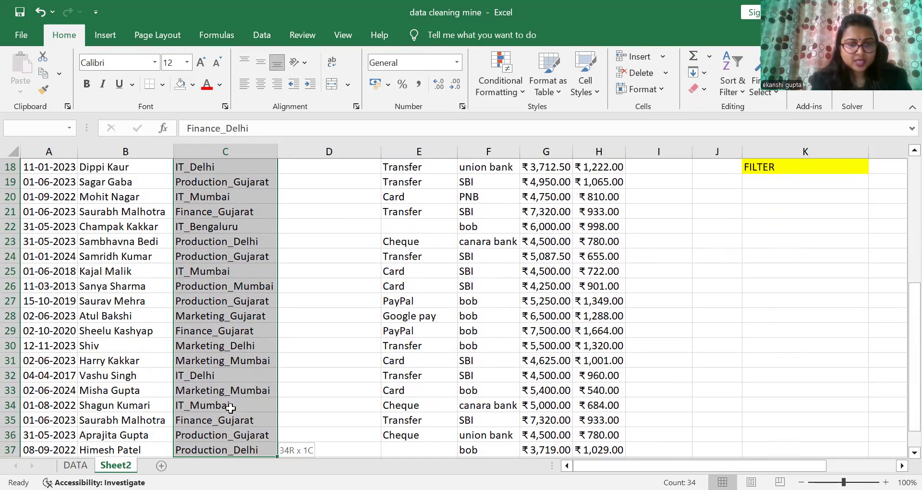
{"action": "left_click_drag", "start_coordinate": [230, 407], "coordinate": [231, 407]}
{"action": "left_click_drag", "start_coordinate": [909, 383], "coordinate": [897, 158]}
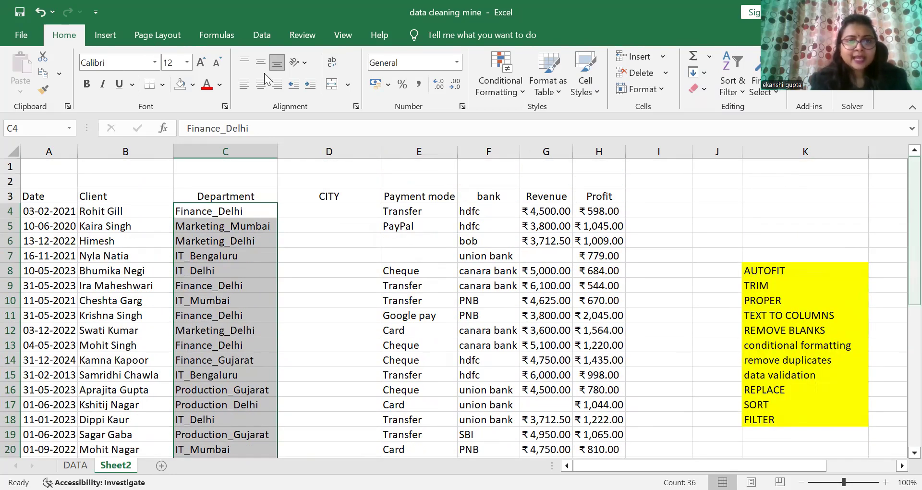
{"action": "left_click", "coordinate": [263, 37]}
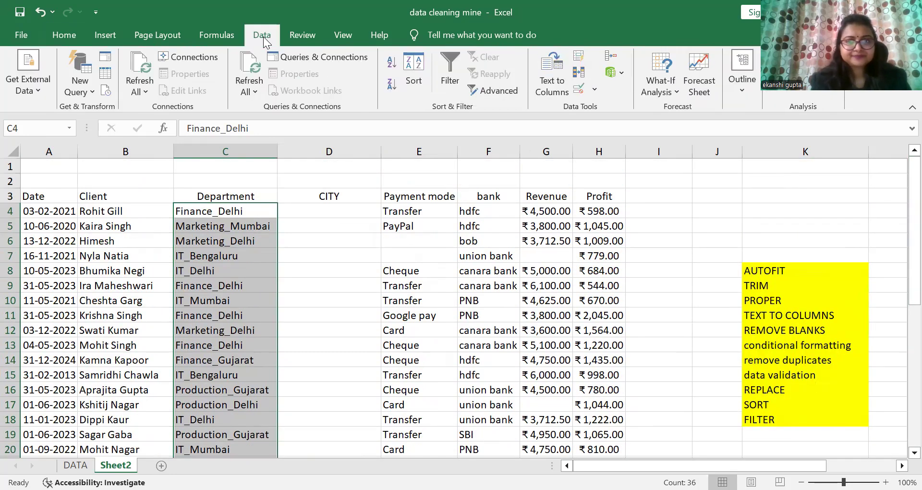
{"action": "left_click", "coordinate": [562, 84]}
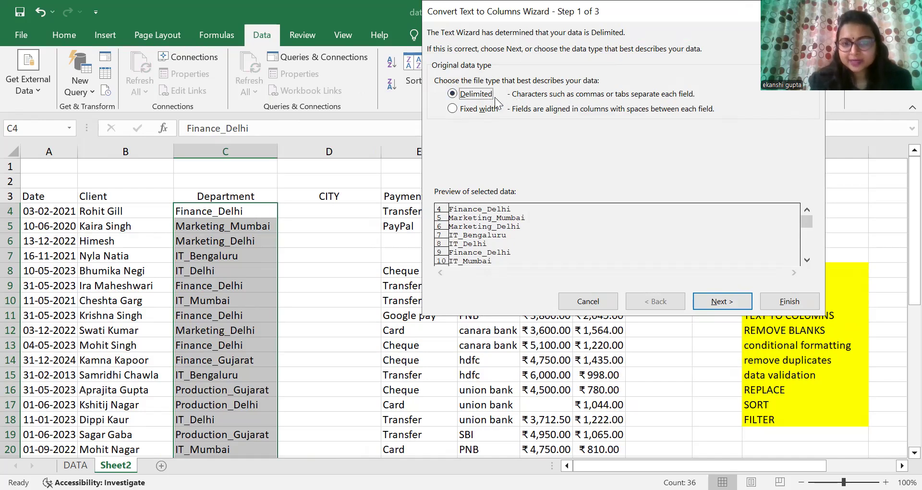
{"action": "left_click", "coordinate": [722, 301]}
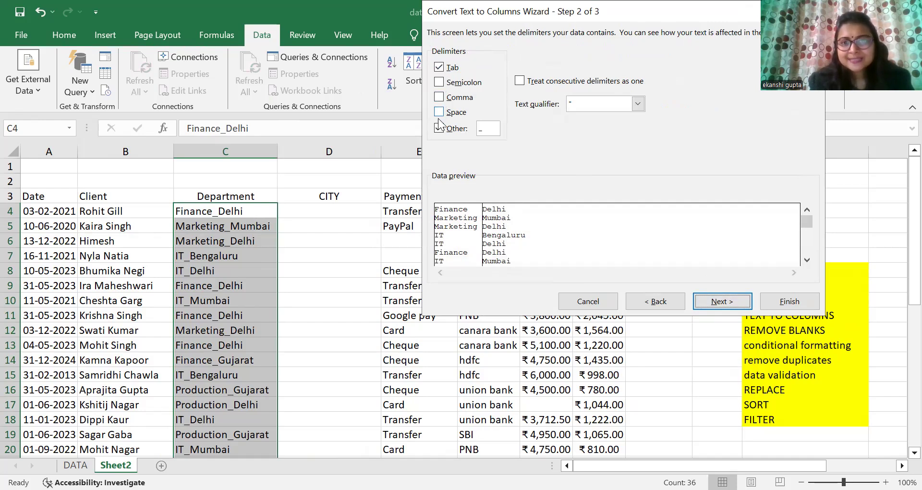
{"action": "left_click", "coordinate": [485, 129]}
{"action": "key", "text": "BackSpace"}
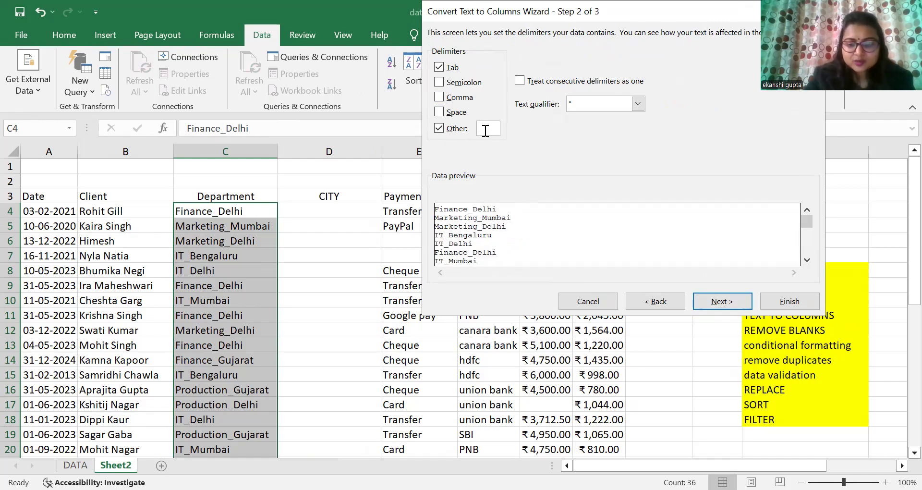
{"action": "type", "text": "_"}
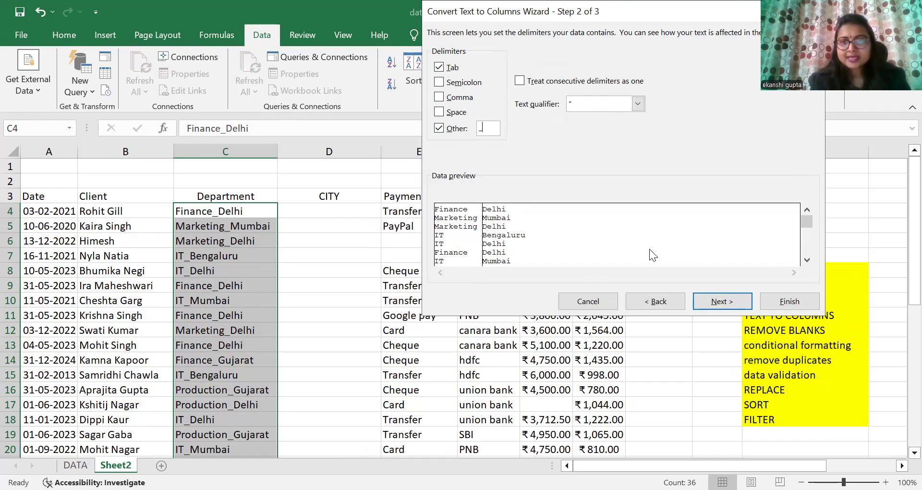
{"action": "left_click", "coordinate": [730, 304]}
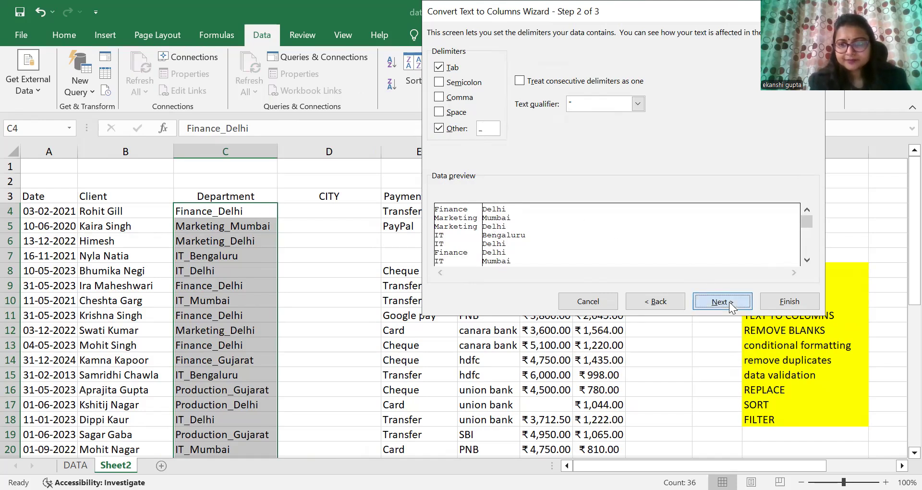
{"action": "left_click", "coordinate": [787, 301]}
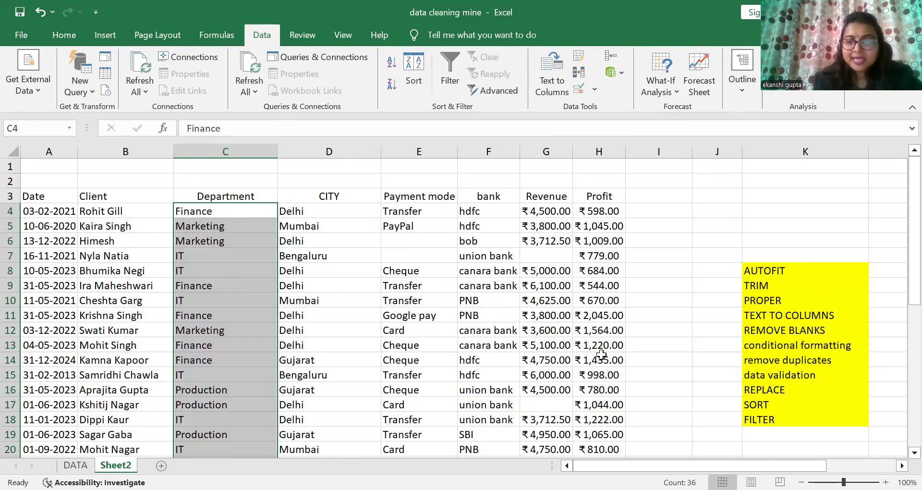
Step: Select all blank cells in E4:H39 with Go To Special Blanks
{"action": "left_click", "coordinate": [750, 329]}
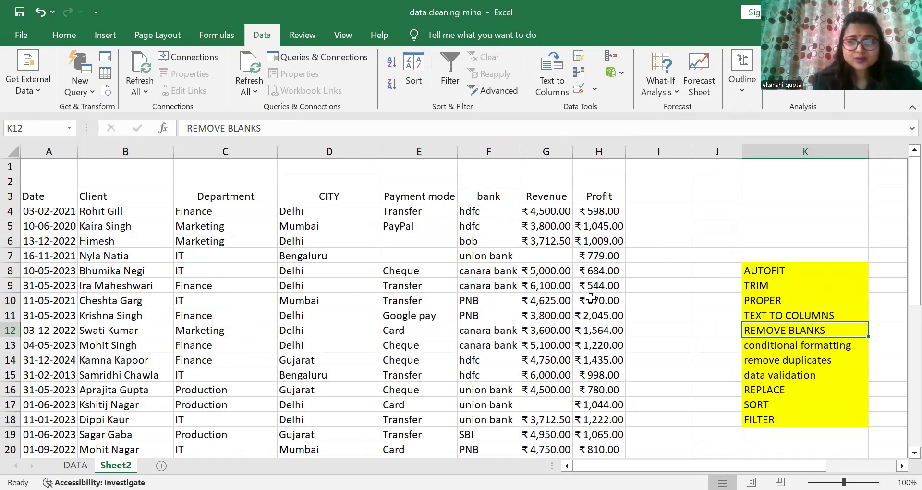
{"action": "left_click_drag", "start_coordinate": [900, 242], "coordinate": [901, 402]}
{"action": "left_click_drag", "start_coordinate": [899, 371], "coordinate": [900, 248]}
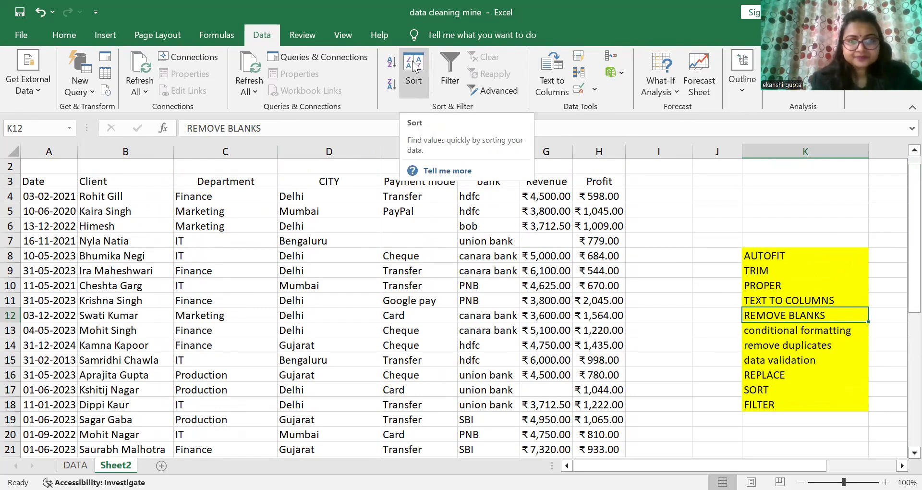
{"action": "left_click_drag", "start_coordinate": [398, 196], "coordinate": [562, 248]}
{"action": "left_click_drag", "start_coordinate": [598, 328], "coordinate": [582, 434]}
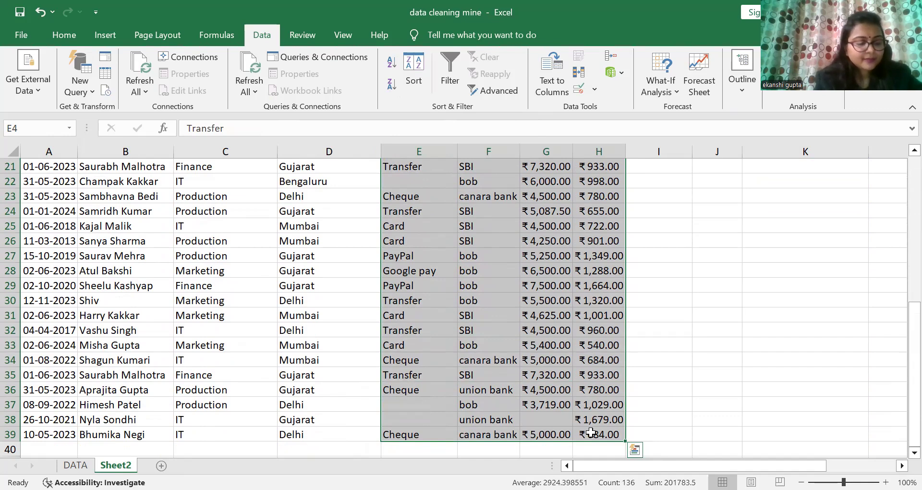
{"action": "left_click_drag", "start_coordinate": [904, 388], "coordinate": [899, 239]}
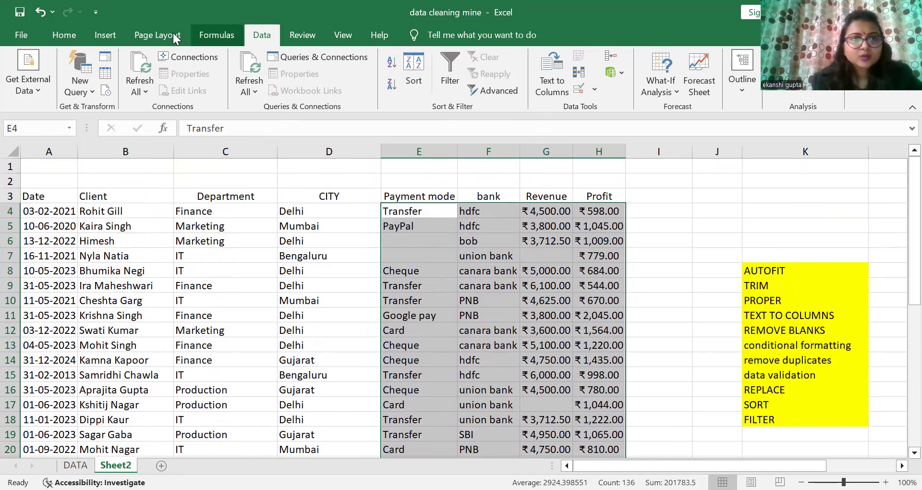
{"action": "left_click", "coordinate": [74, 30]}
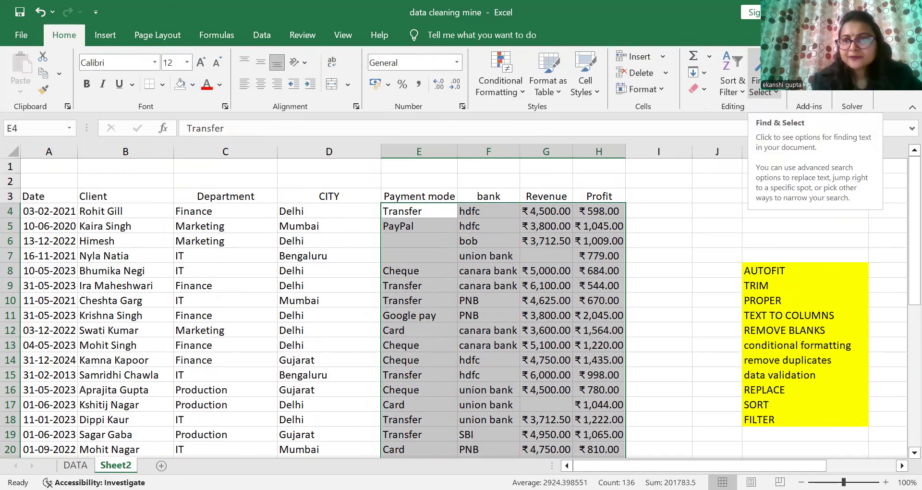
{"action": "left_click", "coordinate": [763, 87]}
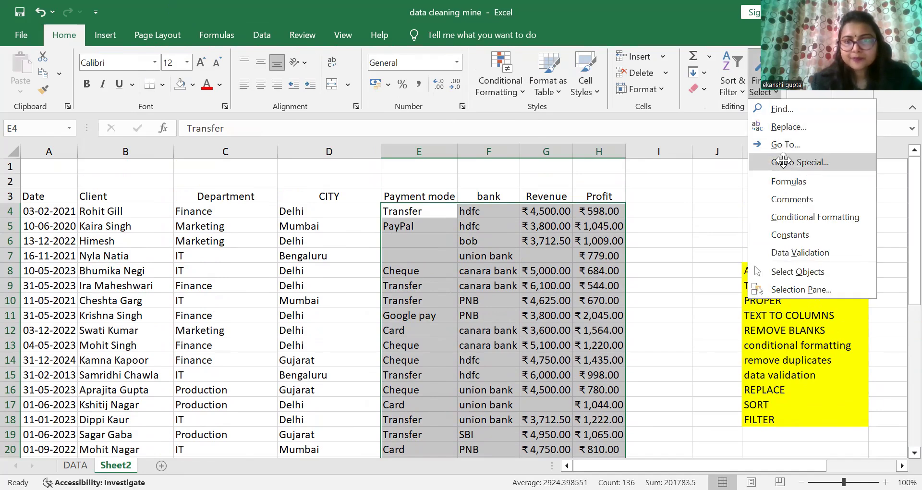
{"action": "left_click", "coordinate": [783, 162]}
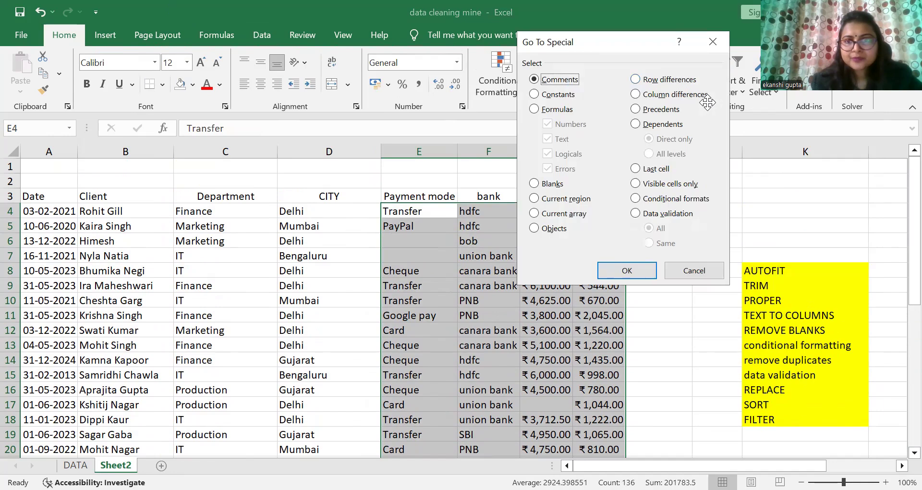
{"action": "left_click", "coordinate": [534, 184]}
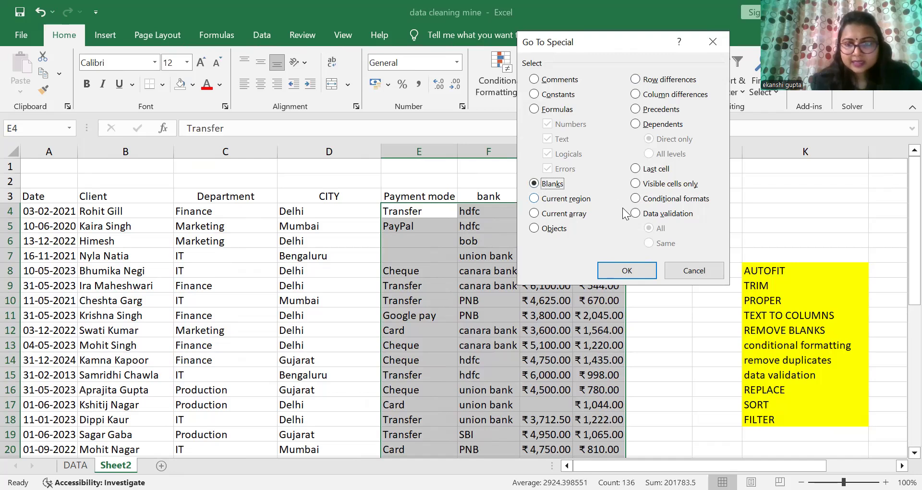
{"action": "left_click", "coordinate": [627, 270]}
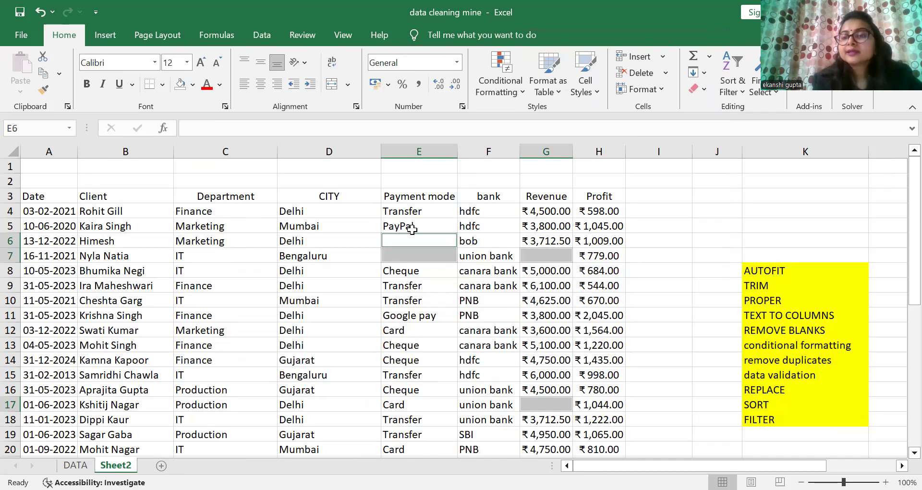
Step: Fill every selected blank cell with NA at once
{"action": "left_click", "coordinate": [193, 127]}
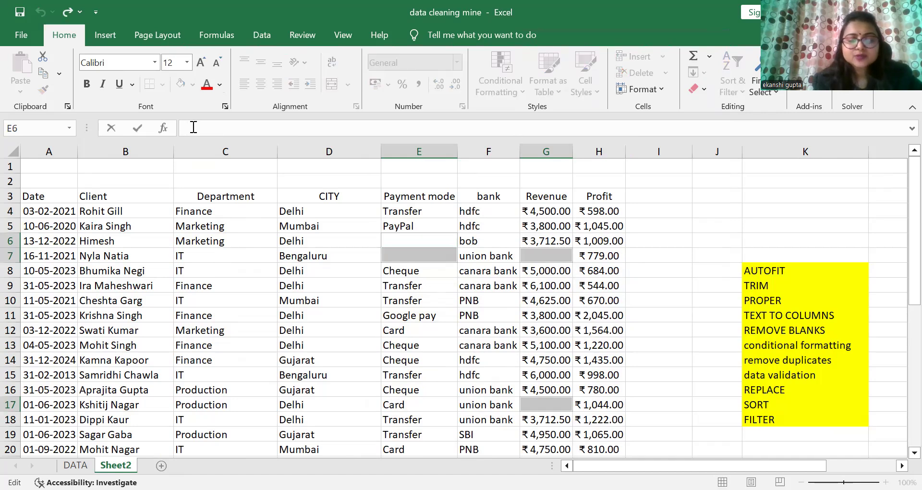
{"action": "type", "text": "NA"}
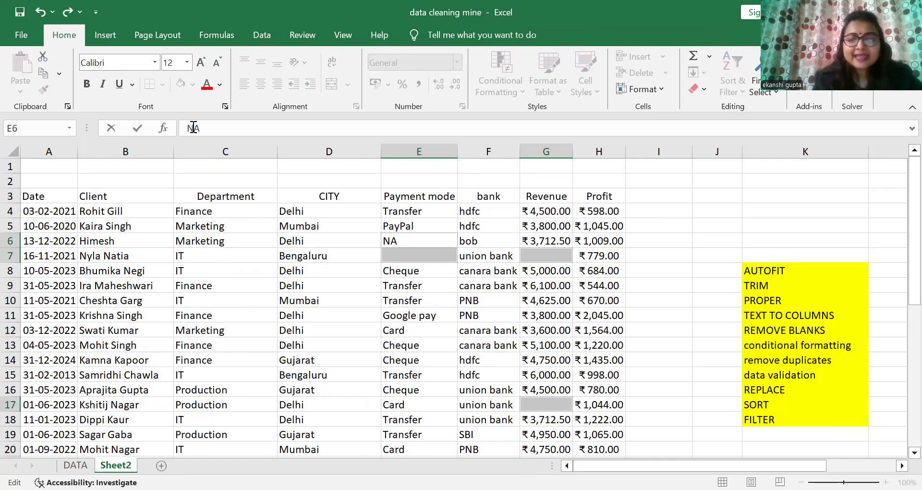
{"action": "key", "text": "ctrl+Return"}
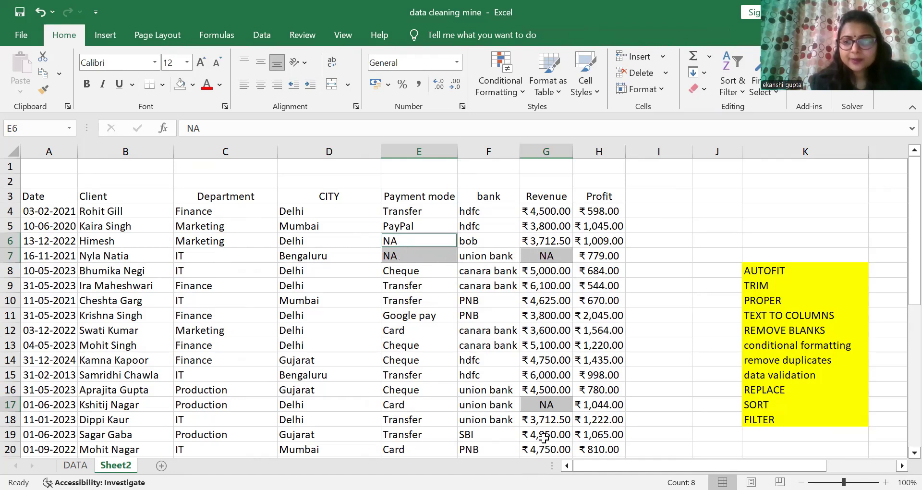
{"action": "left_click_drag", "start_coordinate": [901, 246], "coordinate": [899, 227]}
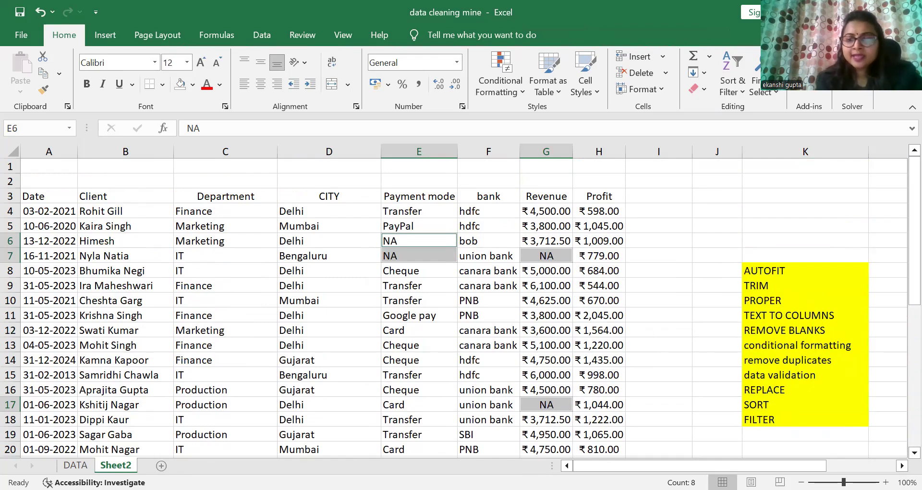
{"action": "left_click", "coordinate": [716, 373]}
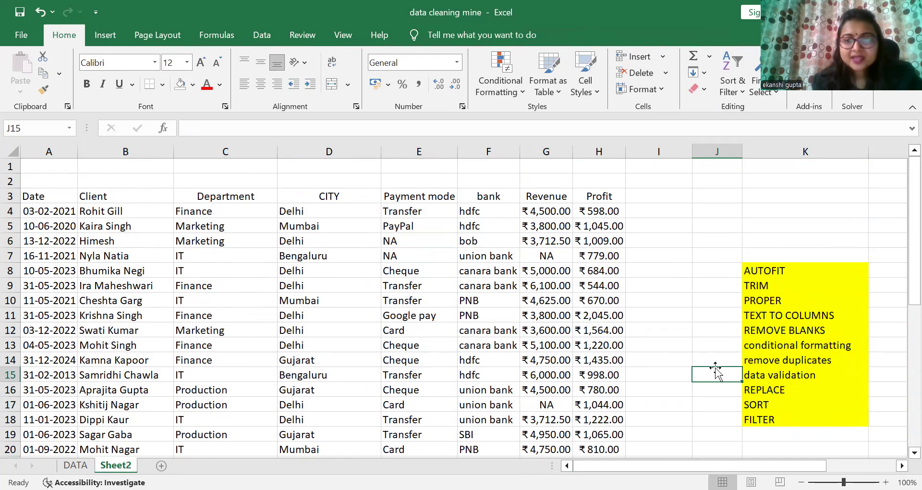
{"action": "left_click", "coordinate": [763, 346]}
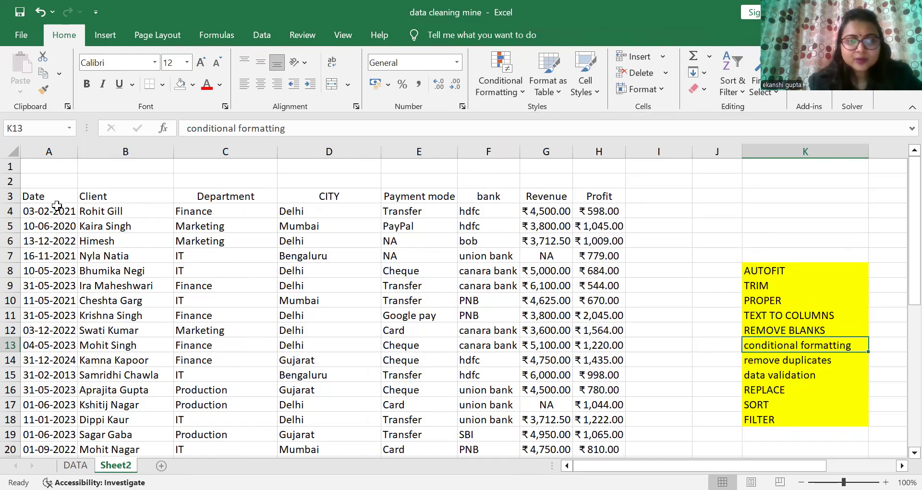
{"action": "left_click_drag", "start_coordinate": [52, 209], "coordinate": [623, 435]}
{"action": "left_click", "coordinate": [695, 365]}
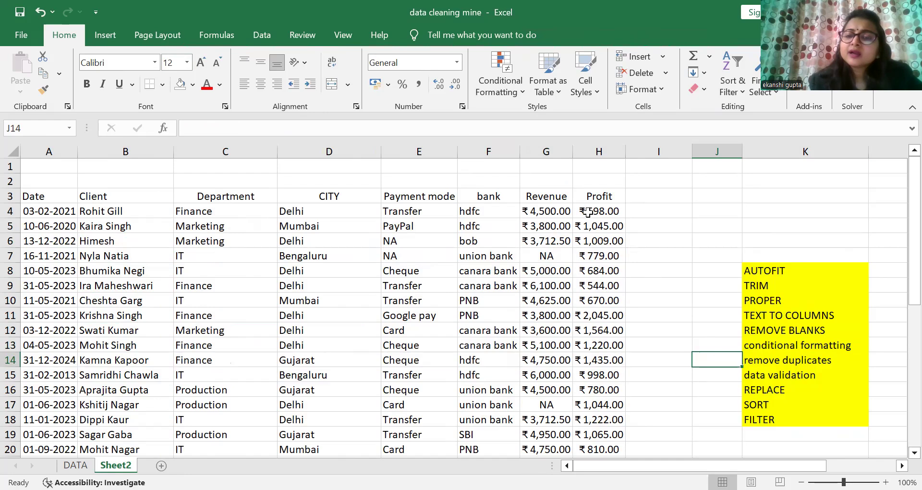
Step: Start a Greater Than conditional formatting rule on the Profit cells H4:H39 with the threshold 1000
{"action": "left_click_drag", "start_coordinate": [587, 211], "coordinate": [595, 452]}
{"action": "left_click_drag", "start_coordinate": [912, 312], "coordinate": [899, 188]}
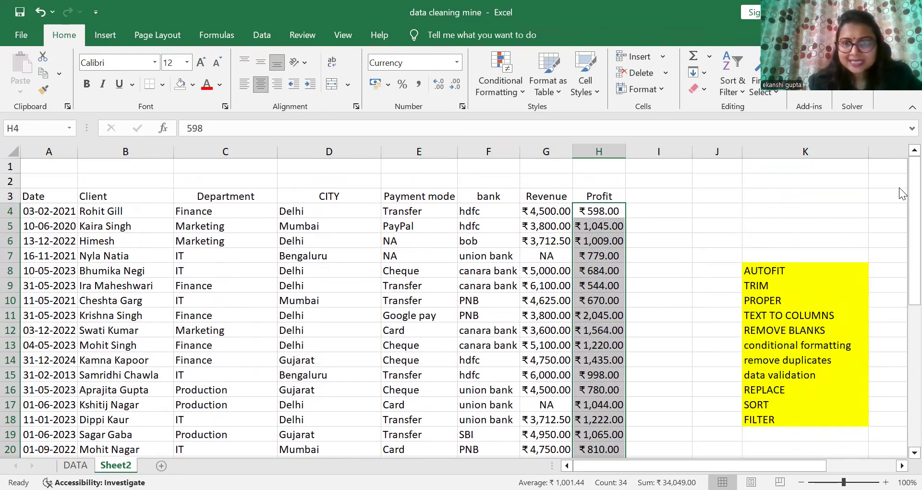
{"action": "left_click", "coordinate": [508, 88]}
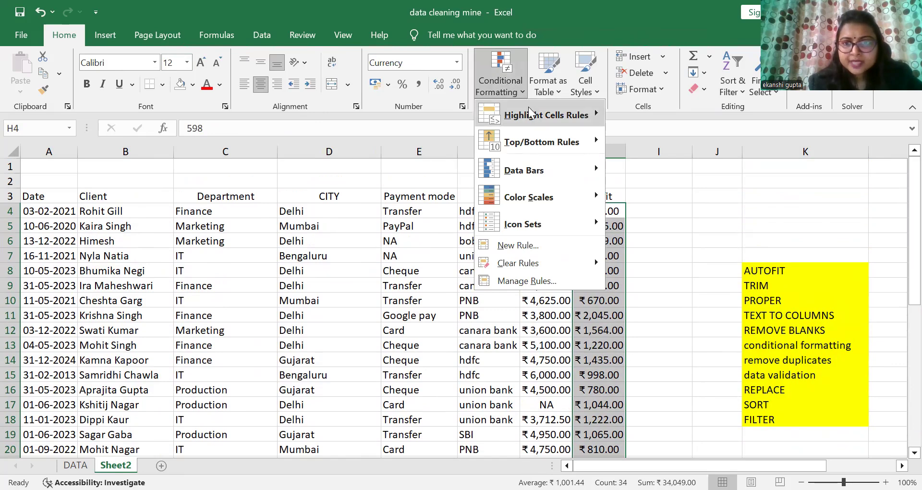
{"action": "mouse_move", "coordinate": [530, 114]}
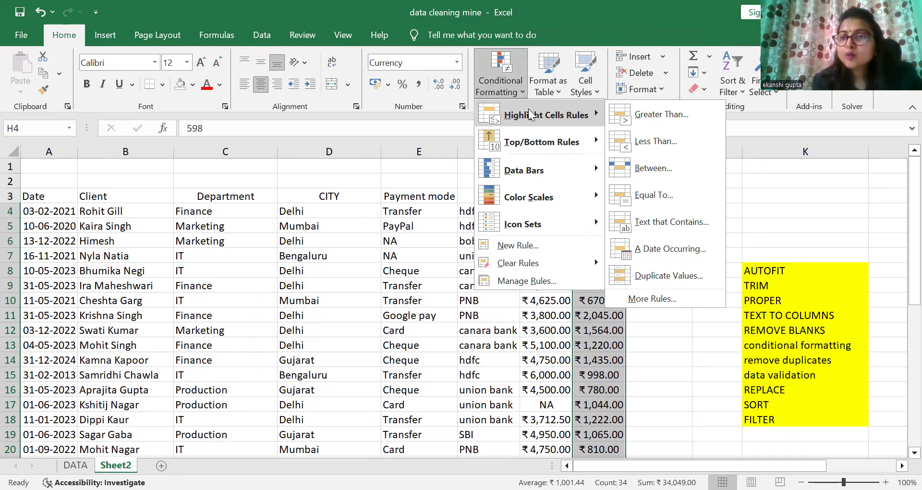
{"action": "left_click", "coordinate": [676, 116]}
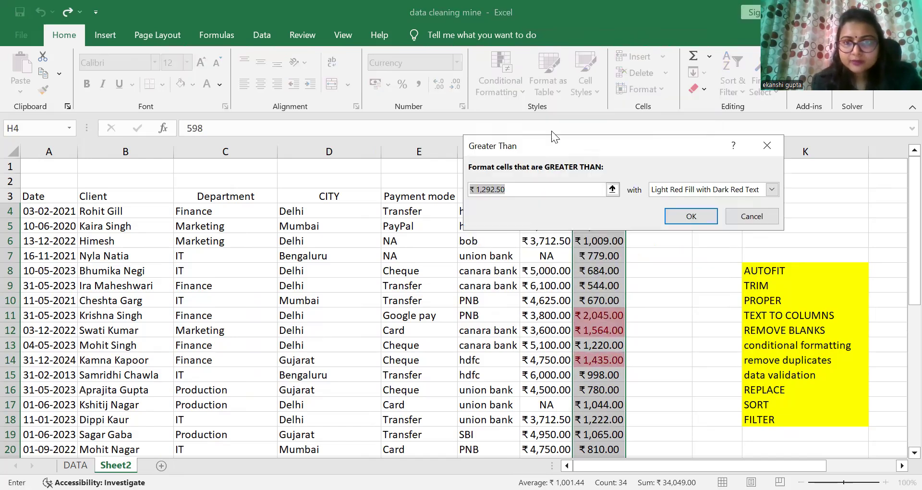
{"action": "left_click", "coordinate": [509, 189]}
{"action": "key", "text": "BackSpace"}
{"action": "key", "text": "BackSpace"}
{"action": "key", "text": "BackSpace"}
{"action": "key", "text": "BackSpace"}
{"action": "key", "text": "BackSpace"}
{"action": "key", "text": "BackSpace"}
{"action": "key", "text": "BackSpace"}
{"action": "key", "text": "BackSpace"}
{"action": "key", "text": "BackSpace"}
{"action": "key", "text": "BackSpace"}
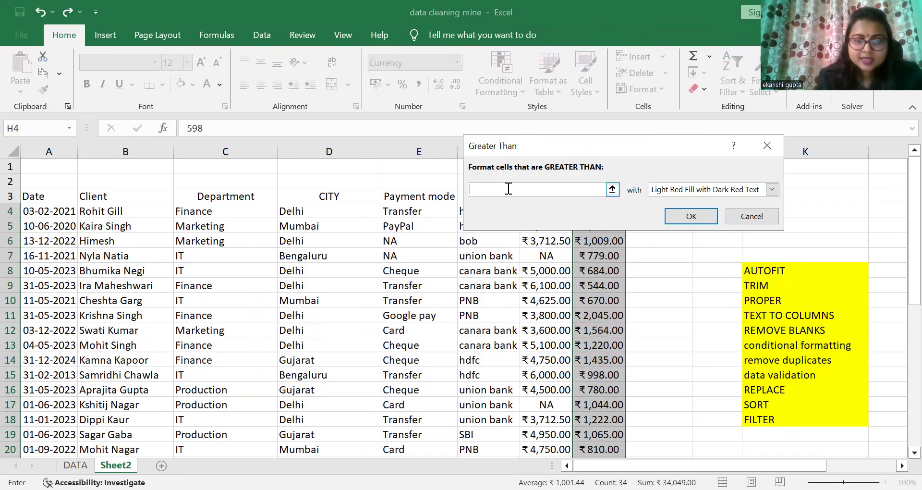
{"action": "type", "text": "1000"}
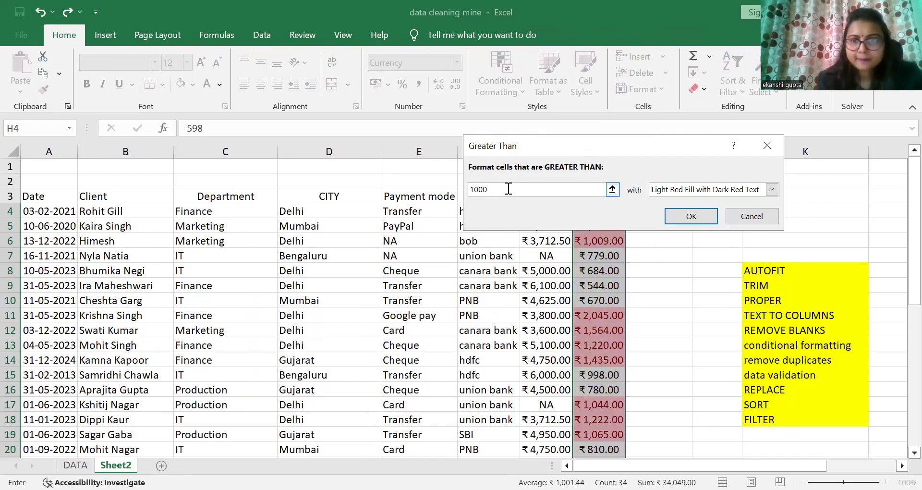
Step: Choose Light Red Fill with Dark Red Text as the highlight format and apply the rule
{"action": "left_click", "coordinate": [691, 192]}
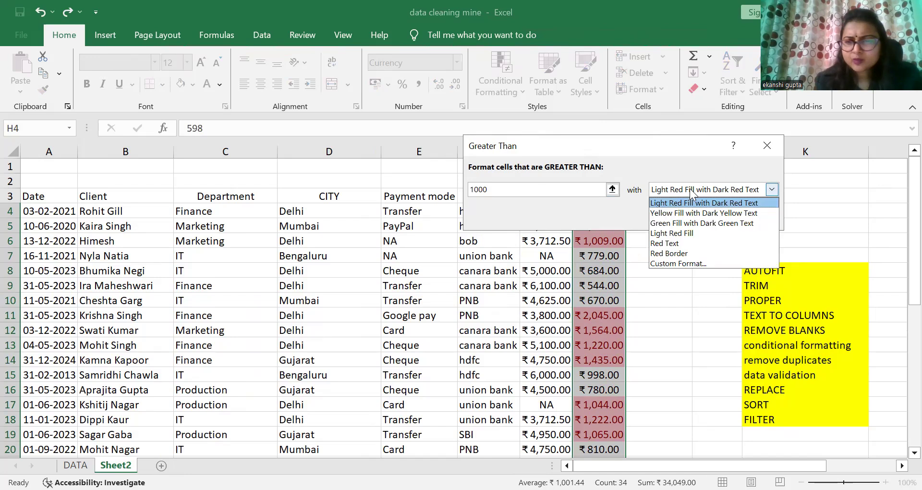
{"action": "left_click", "coordinate": [677, 213]}
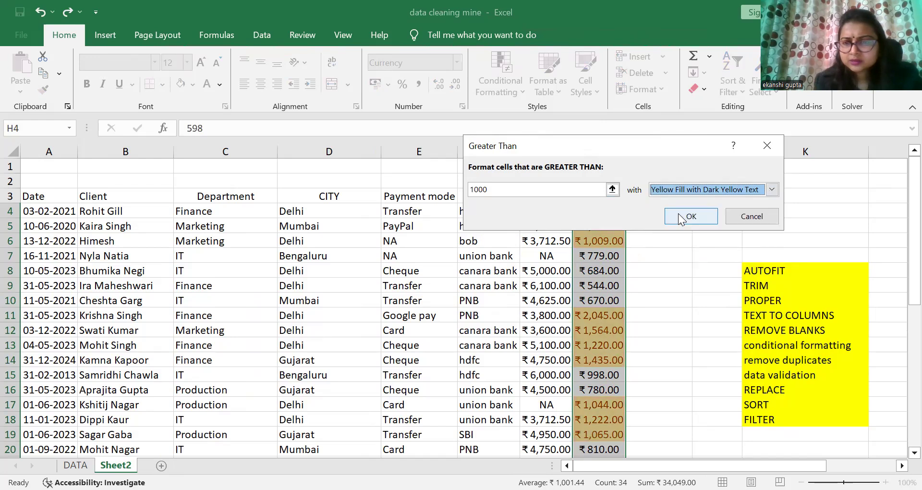
{"action": "left_click", "coordinate": [678, 188]}
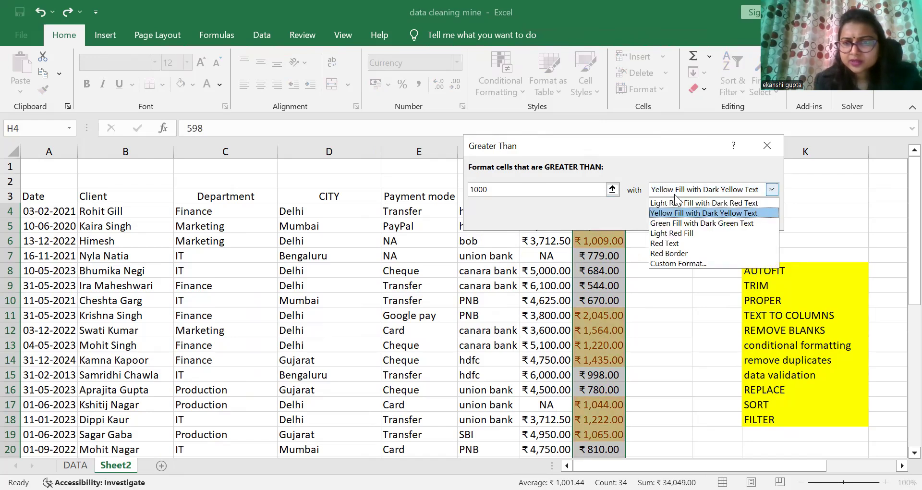
{"action": "left_click", "coordinate": [674, 198]}
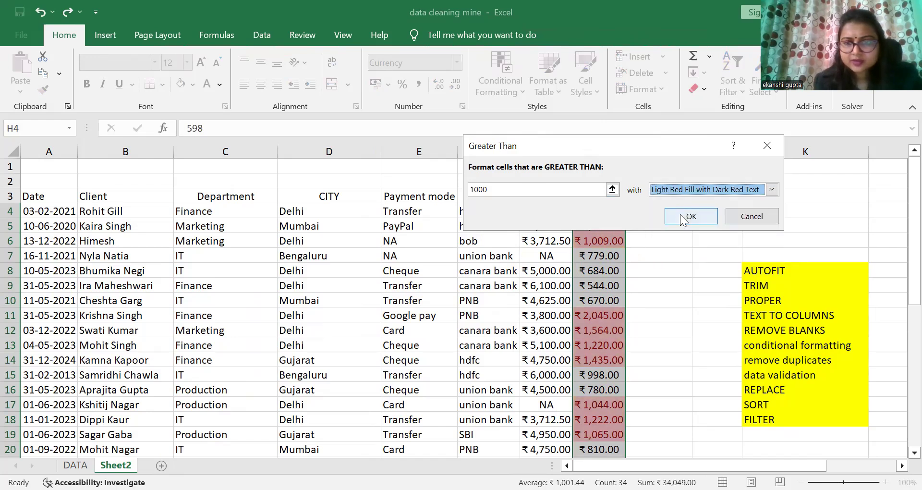
{"action": "left_click", "coordinate": [681, 216]}
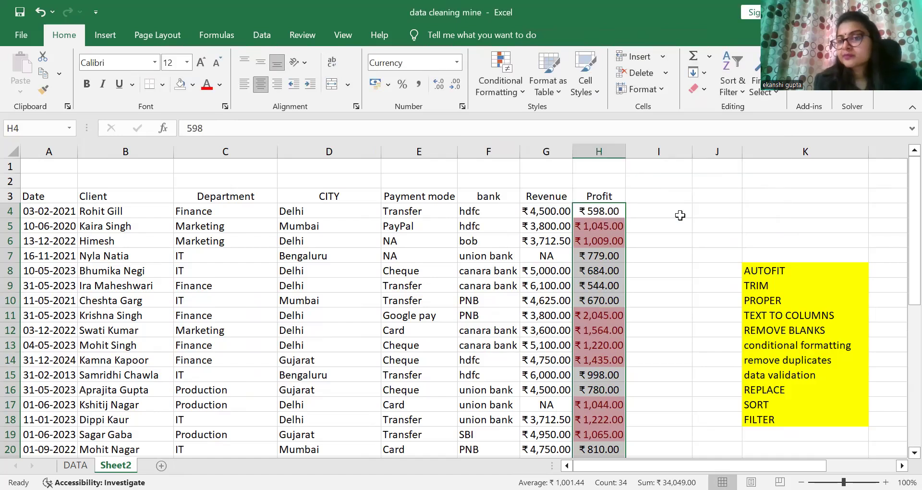
{"action": "left_click", "coordinate": [660, 208]}
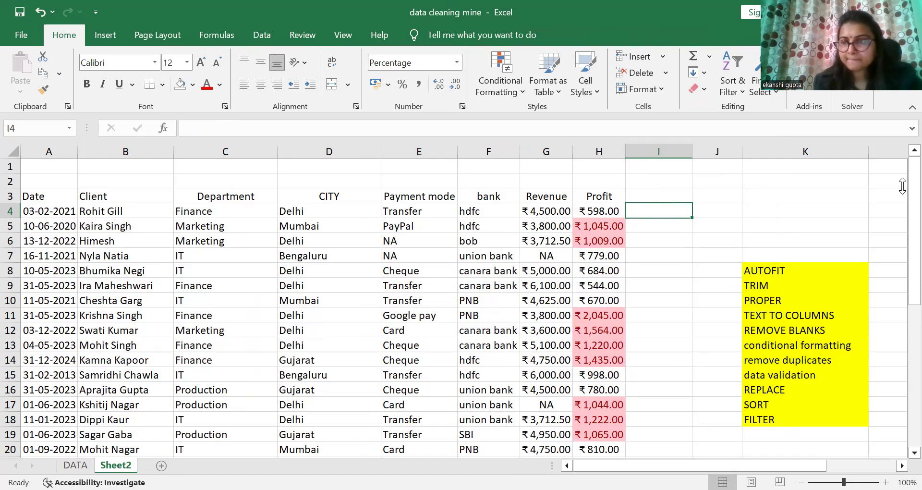
{"action": "left_click_drag", "start_coordinate": [898, 323], "coordinate": [900, 187]}
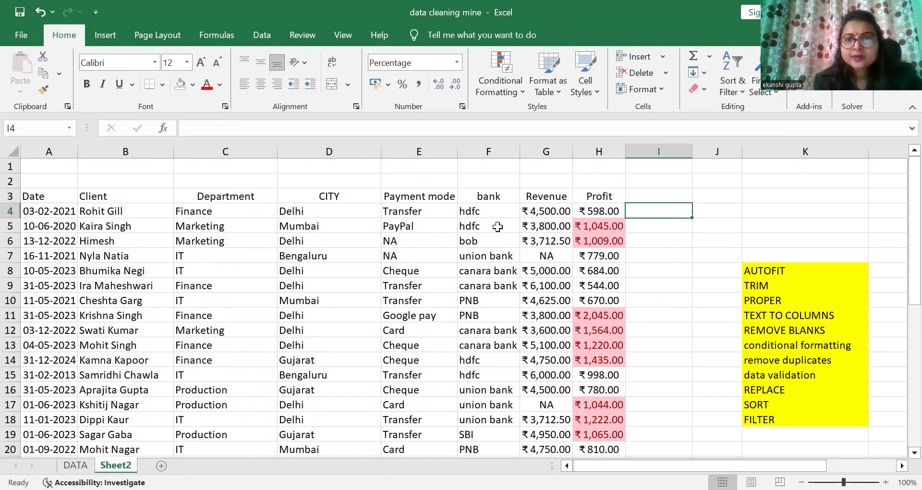
{"action": "left_click_drag", "start_coordinate": [540, 211], "coordinate": [541, 432]}
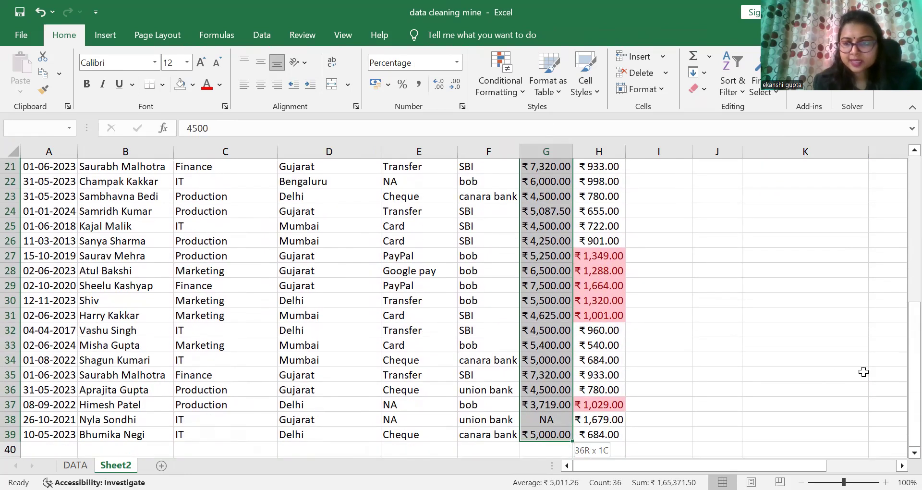
{"action": "left_click_drag", "start_coordinate": [899, 376], "coordinate": [900, 173]}
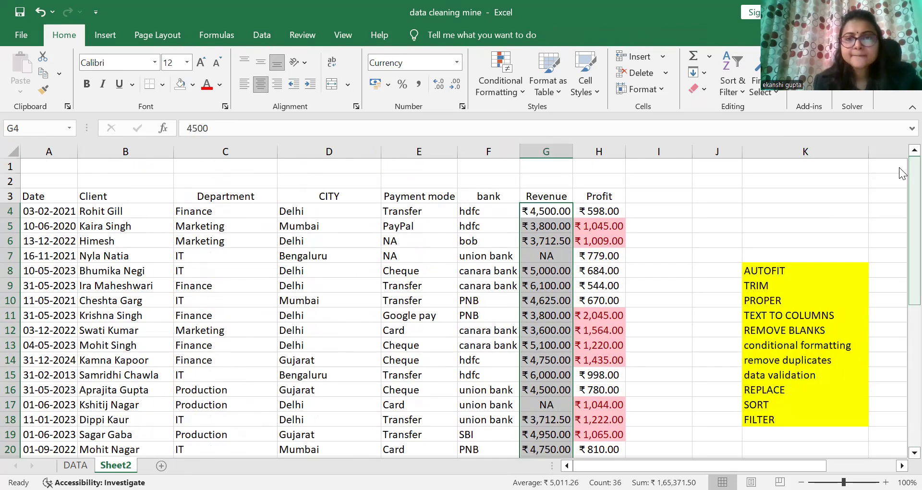
{"action": "left_click", "coordinate": [486, 93]}
{"action": "mouse_move", "coordinate": [521, 125]}
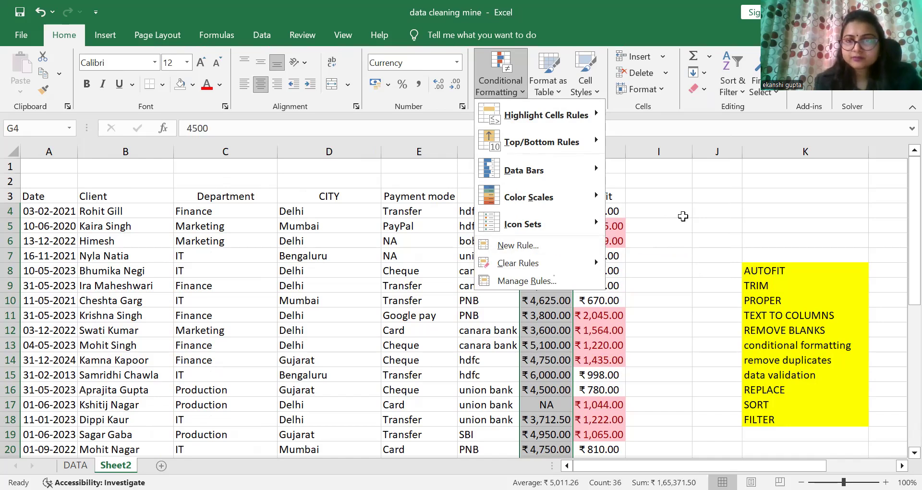
{"action": "left_click", "coordinate": [682, 216]}
{"action": "left_click", "coordinate": [680, 214]}
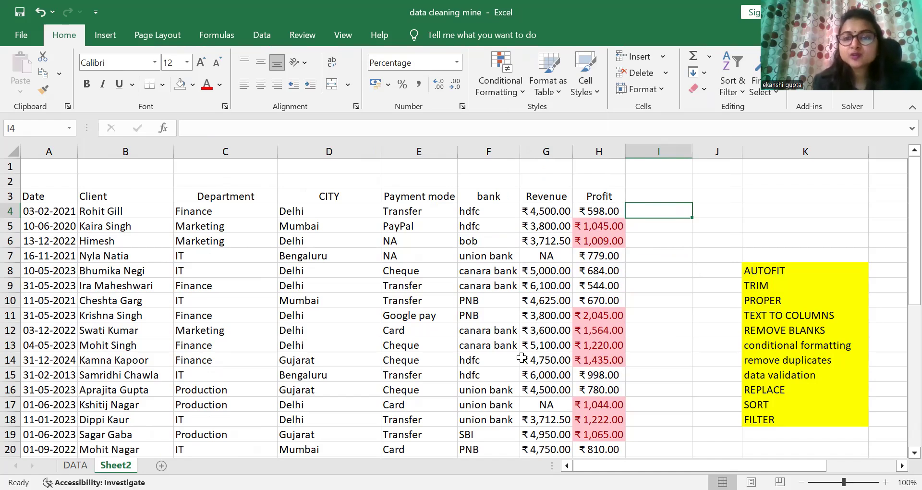
Step: Remove duplicate rows from the table A3:H39, checking all columns with headers included
{"action": "left_click", "coordinate": [30, 202]}
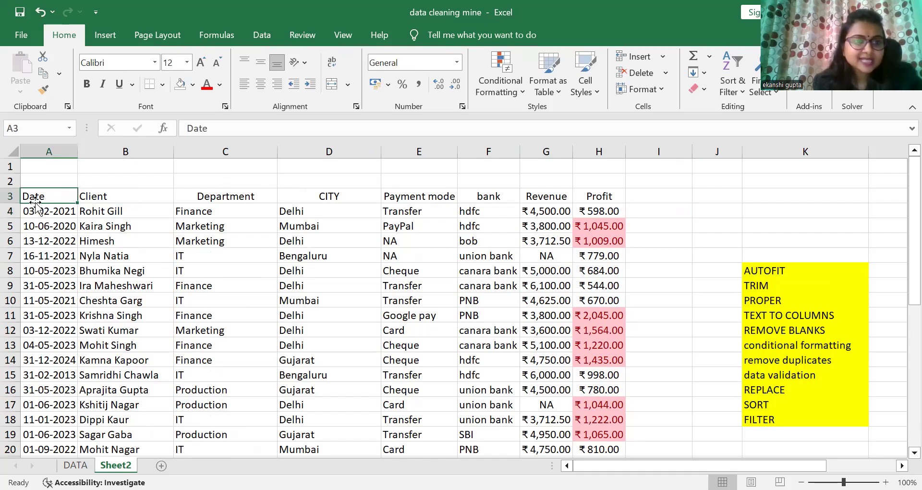
{"action": "left_click_drag", "start_coordinate": [35, 197], "coordinate": [620, 424]}
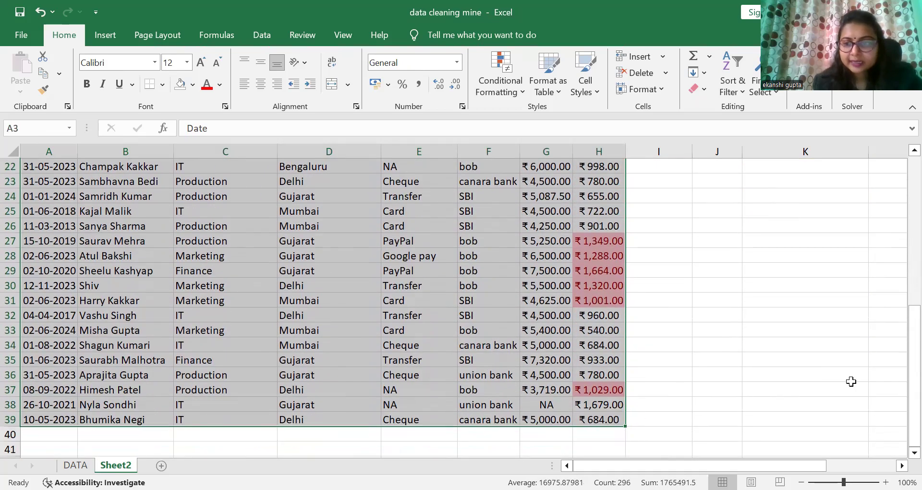
{"action": "left_click_drag", "start_coordinate": [910, 370], "coordinate": [901, 185]}
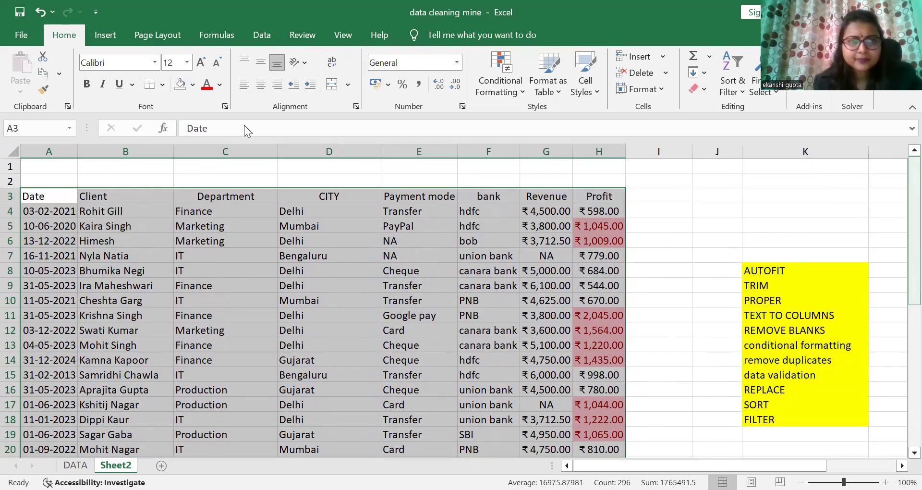
{"action": "left_click", "coordinate": [261, 35]}
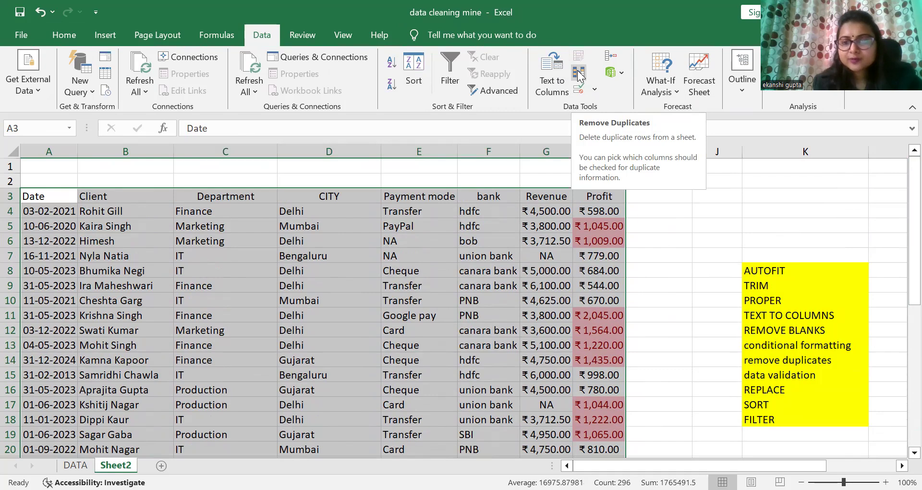
{"action": "left_click", "coordinate": [595, 81]}
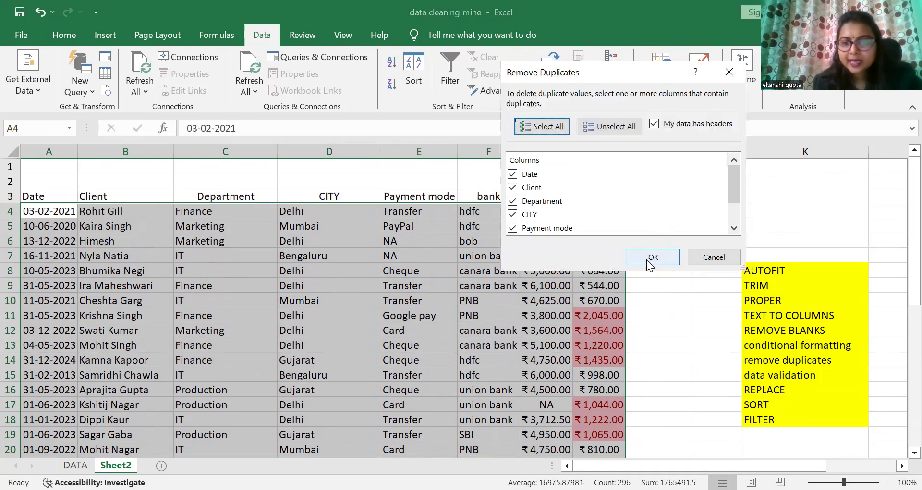
{"action": "left_click", "coordinate": [647, 259]}
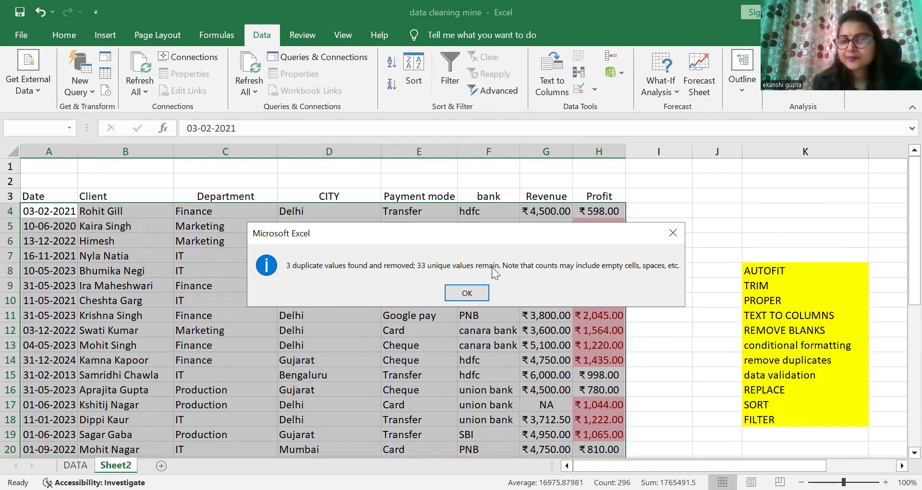
{"action": "left_click", "coordinate": [472, 293]}
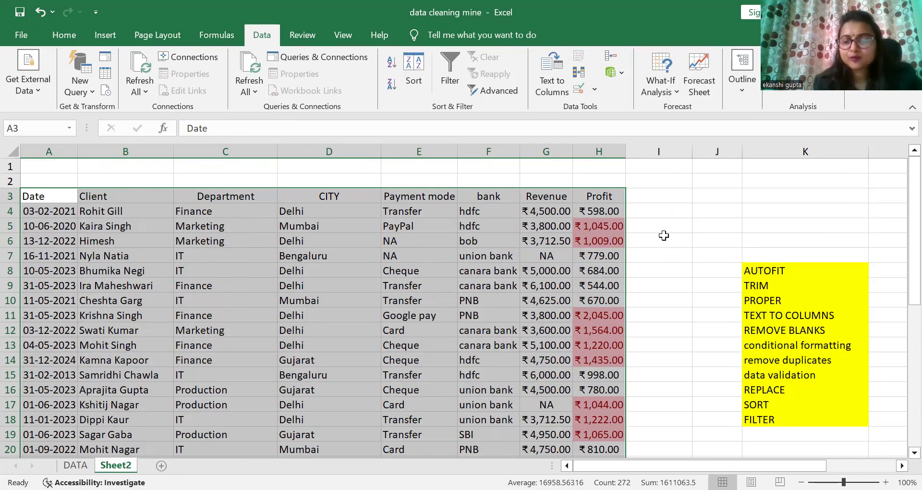
Step: Open data validation for cell I4 and choose to allow only Date values
{"action": "left_click_drag", "start_coordinate": [903, 223], "coordinate": [902, 366]}
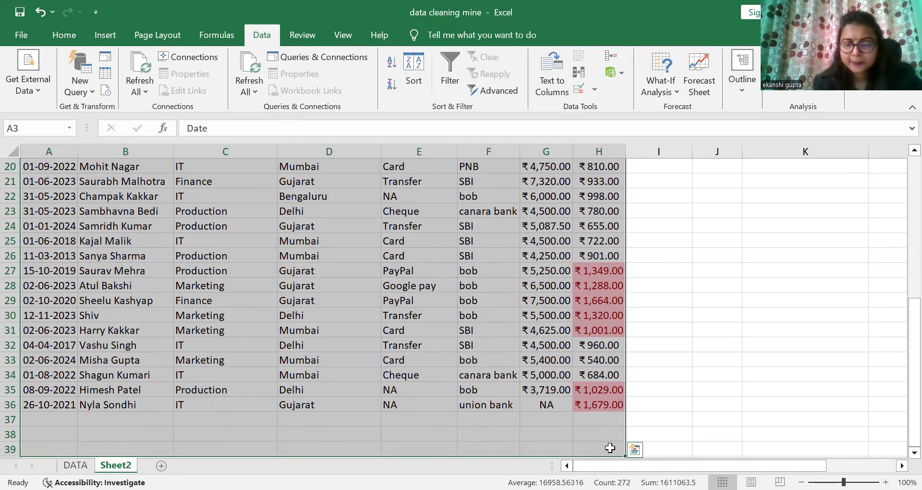
{"action": "left_click_drag", "start_coordinate": [905, 310], "coordinate": [899, 214]}
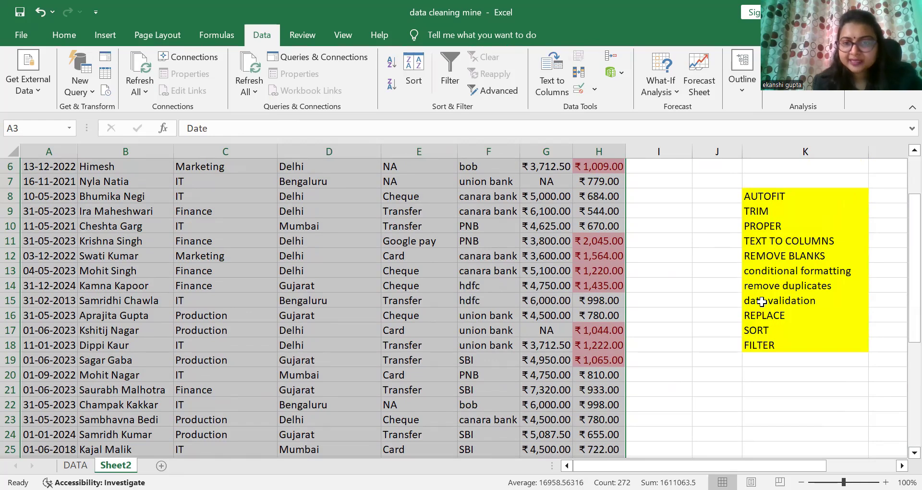
{"action": "left_click_drag", "start_coordinate": [903, 261], "coordinate": [902, 187]}
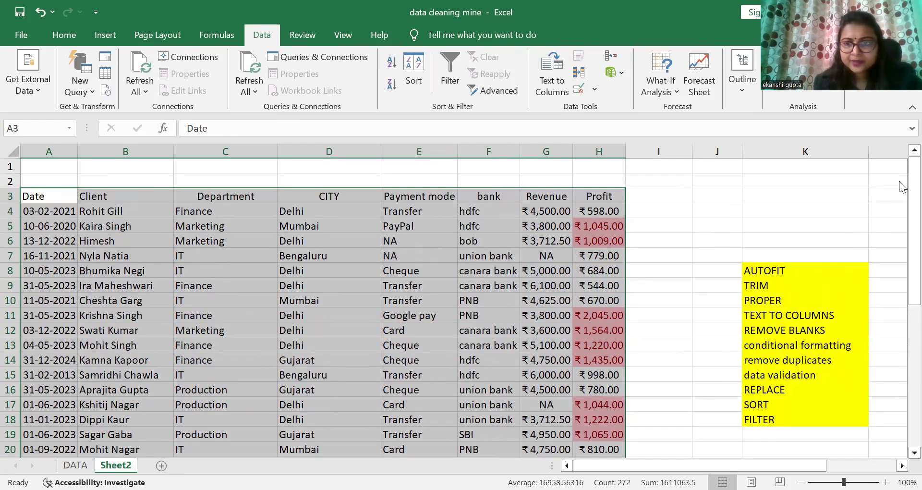
{"action": "left_click", "coordinate": [701, 226]}
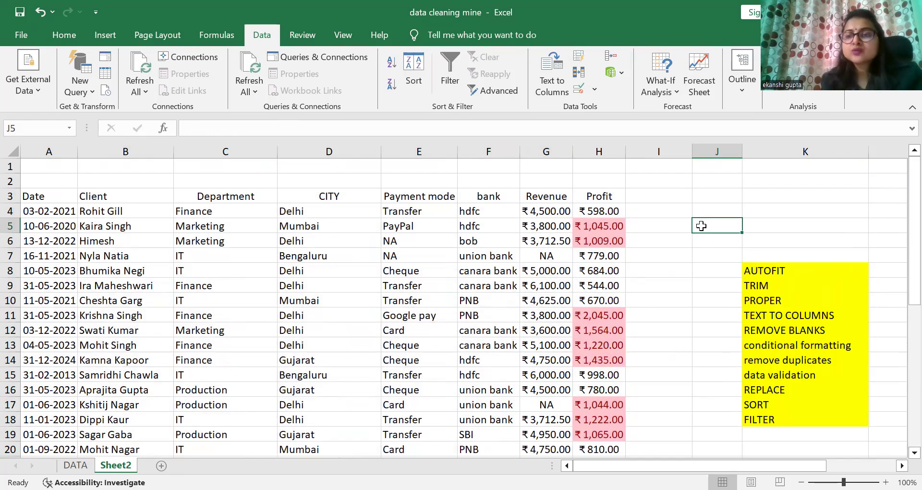
{"action": "left_click", "coordinate": [656, 210]}
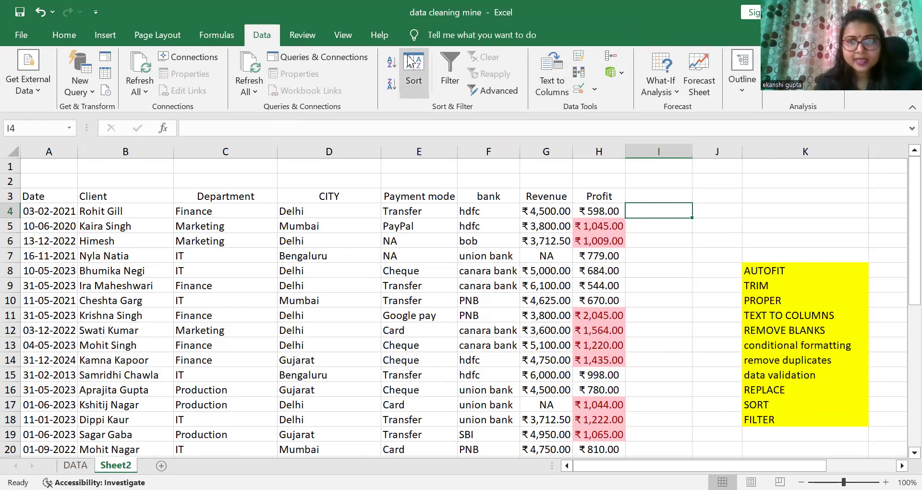
{"action": "left_click", "coordinate": [595, 91]}
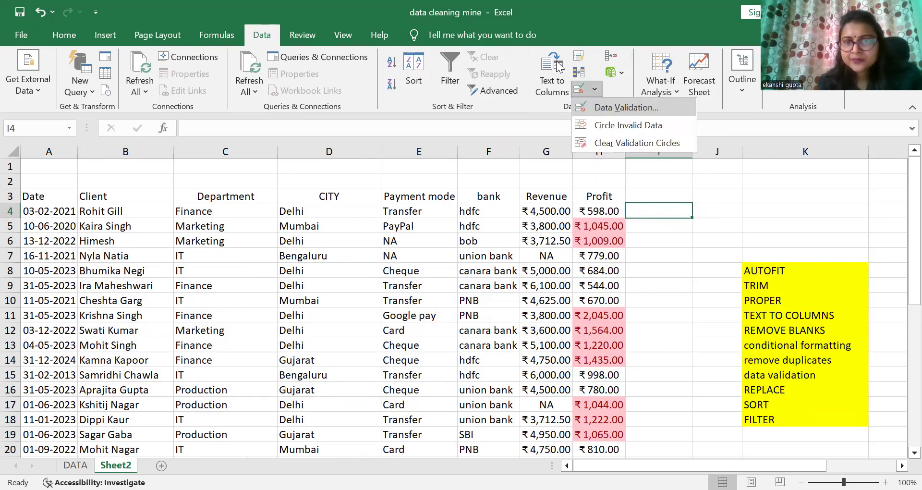
{"action": "left_click", "coordinate": [619, 107]}
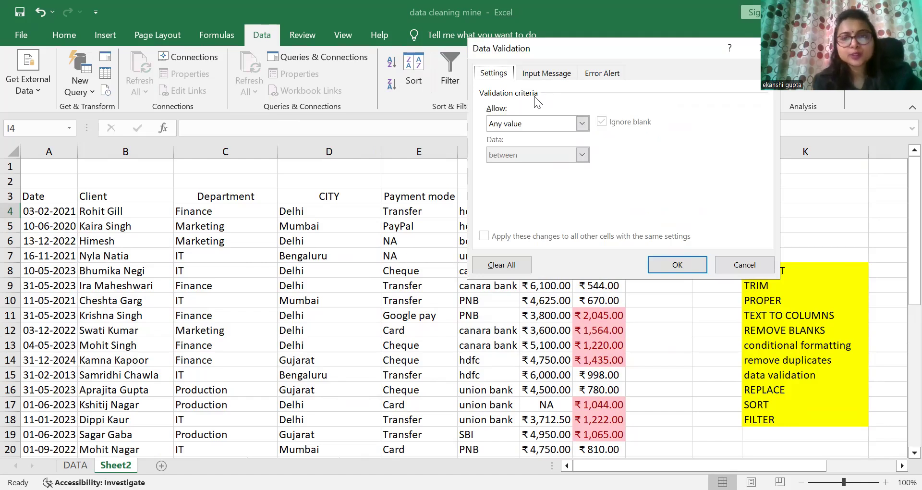
{"action": "left_click", "coordinate": [581, 124]}
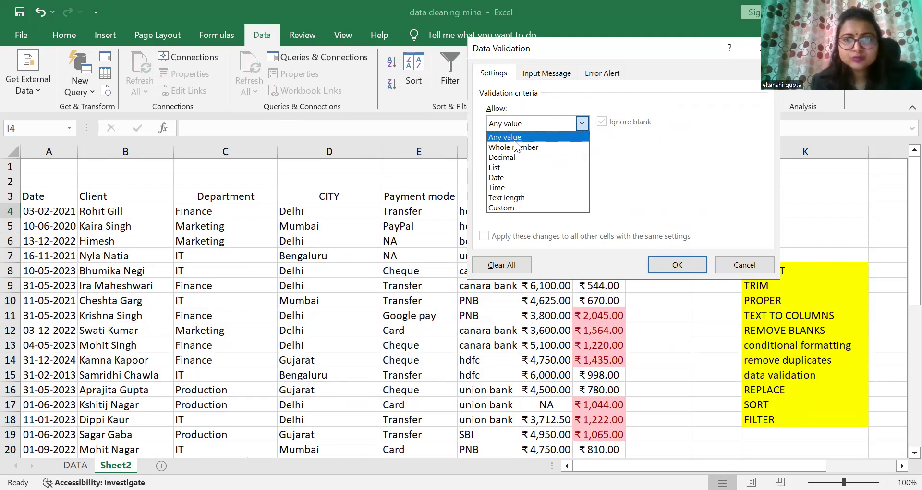
{"action": "left_click", "coordinate": [505, 177]}
{"action": "left_click", "coordinate": [506, 183]}
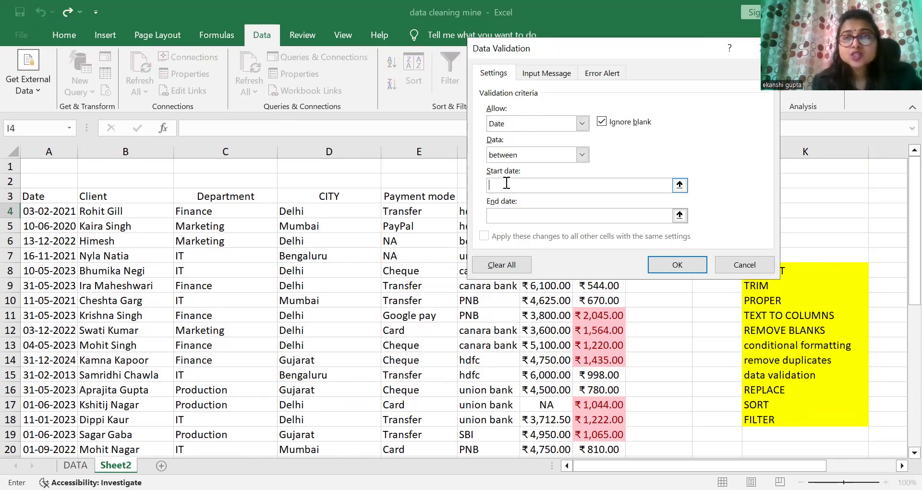
Step: Restrict cell I4 to dates between 1/1/2025 and 23/1/2025 and apply the validation rule
{"action": "type", "text": "1"}
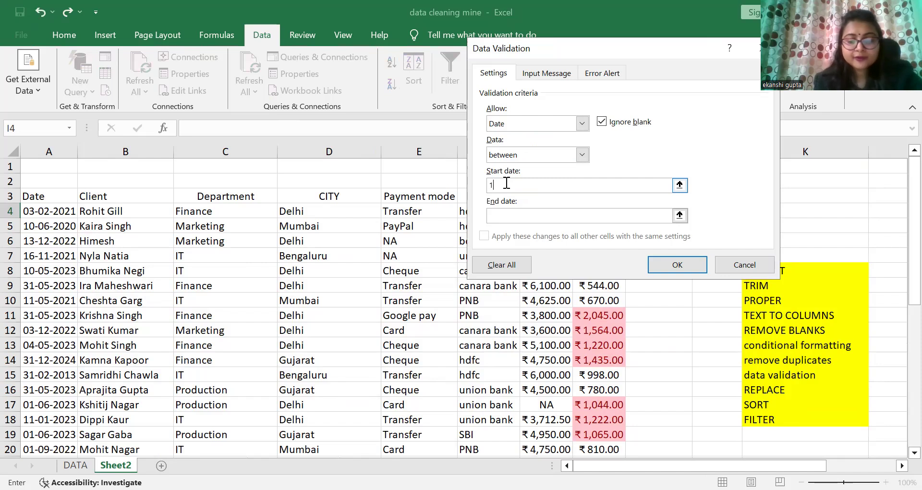
{"action": "type", "text": "/1/2025"}
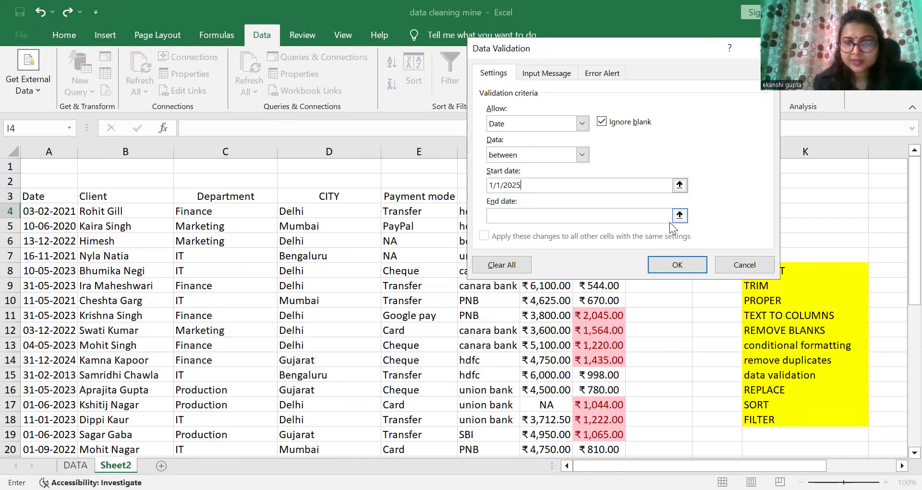
{"action": "left_click", "coordinate": [649, 216]}
{"action": "type", "text": "1"}
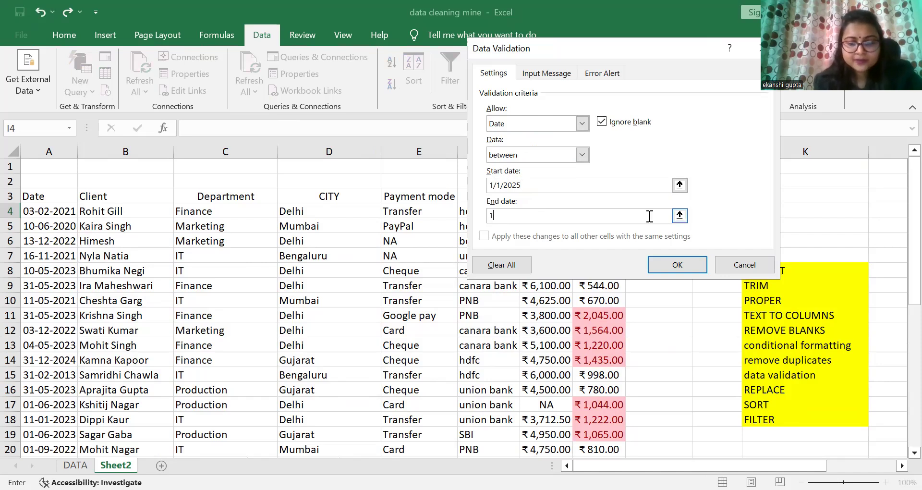
{"action": "type", "text": "/1/"}
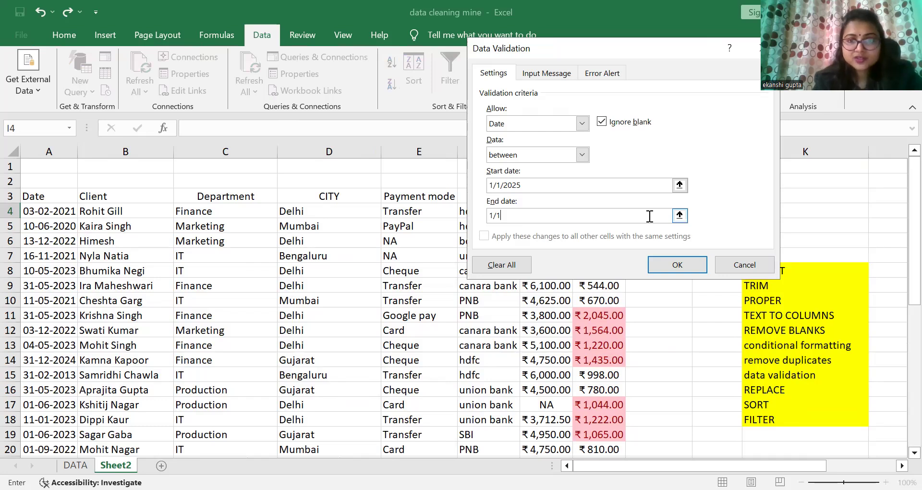
{"action": "key", "text": "BackSpace"}
{"action": "key", "text": "BackSpace"}
{"action": "key", "text": "BackSpace"}
{"action": "type", "text": "23/"}
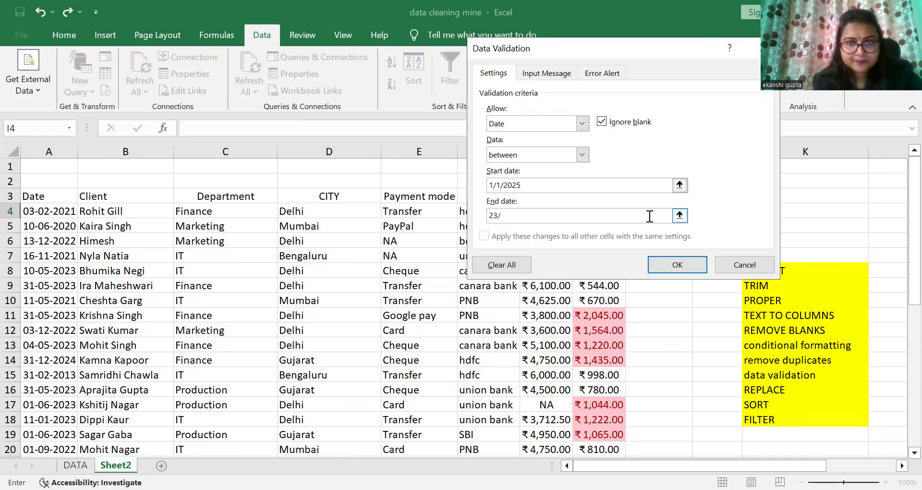
{"action": "type", "text": "1/2025"}
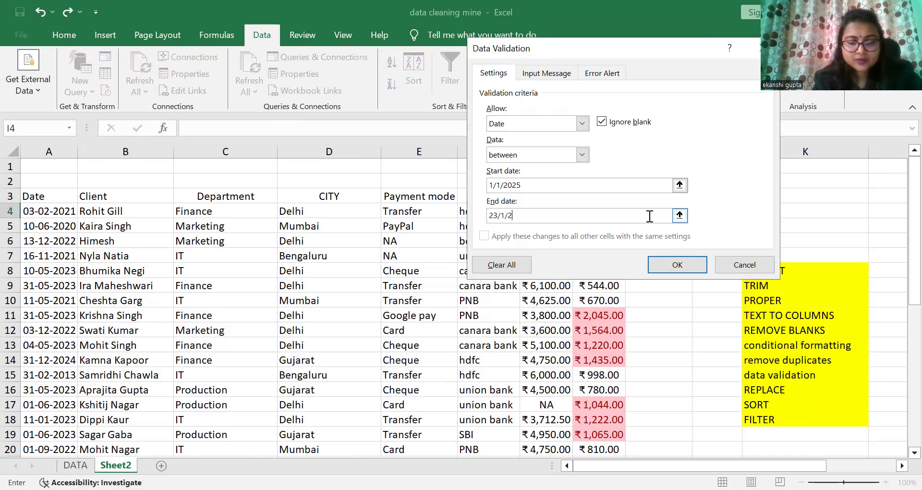
{"action": "left_click", "coordinate": [679, 268]}
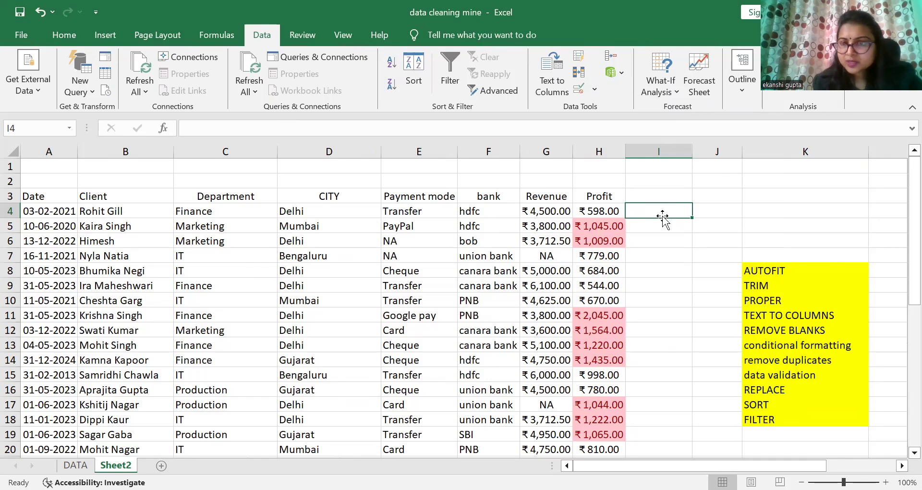
Step: Try entering the date 1/2/2025 in cell I4 and retry the entry
{"action": "double_click", "coordinate": [662, 212]}
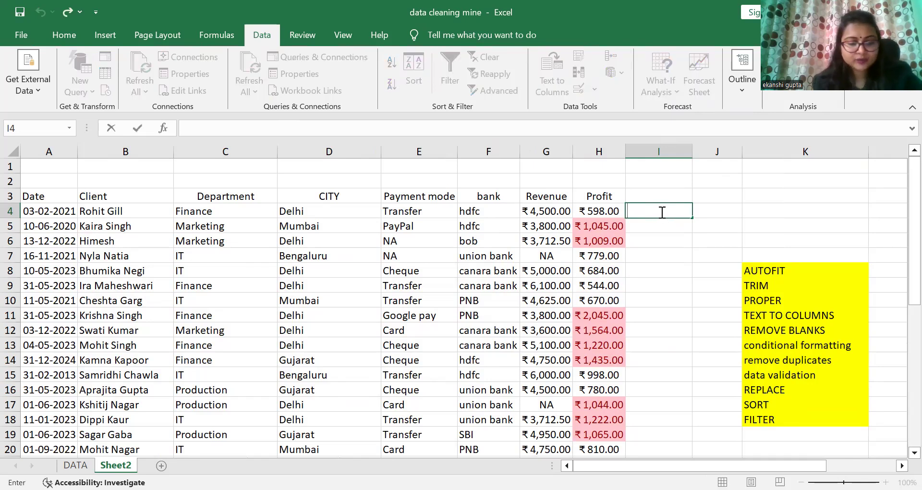
{"action": "type", "text": "1"}
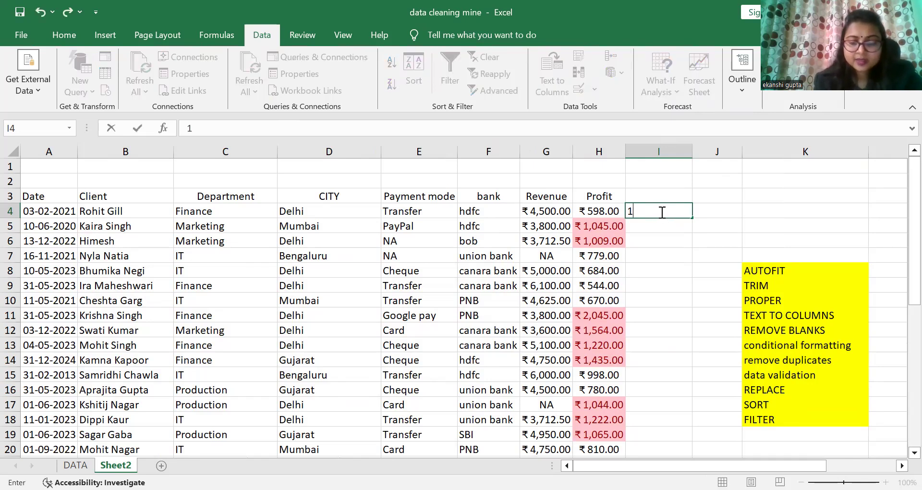
{"action": "type", "text": "/"}
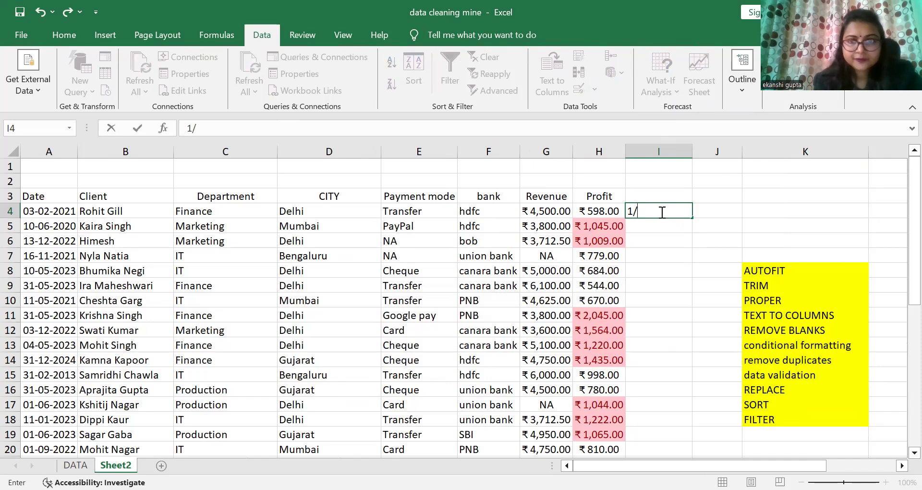
{"action": "type", "text": "2/2"}
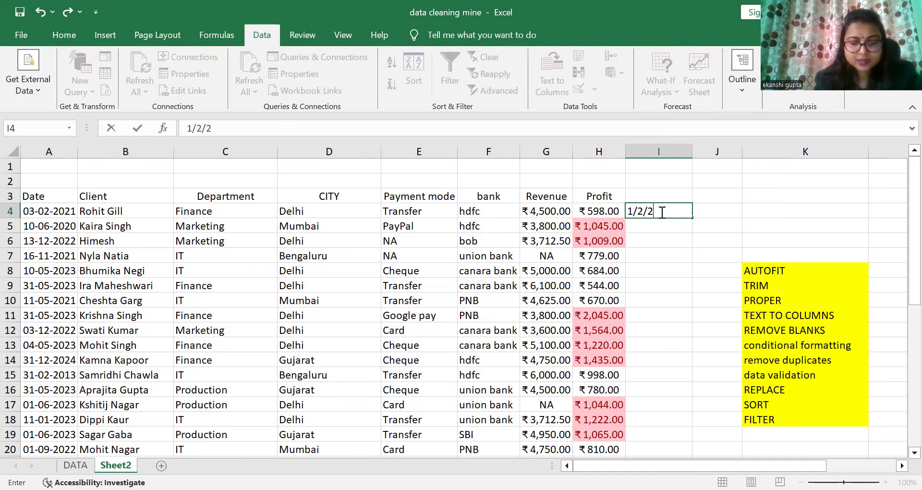
{"action": "type", "text": "025"}
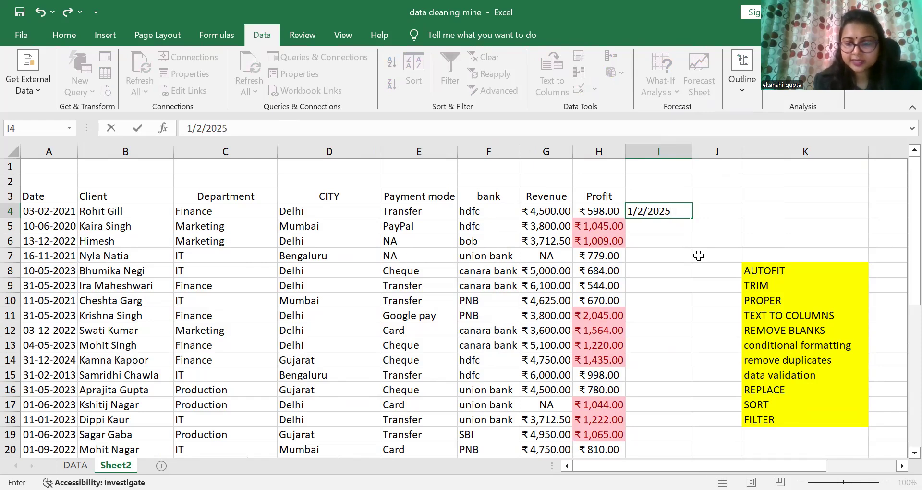
{"action": "key", "text": "Return"}
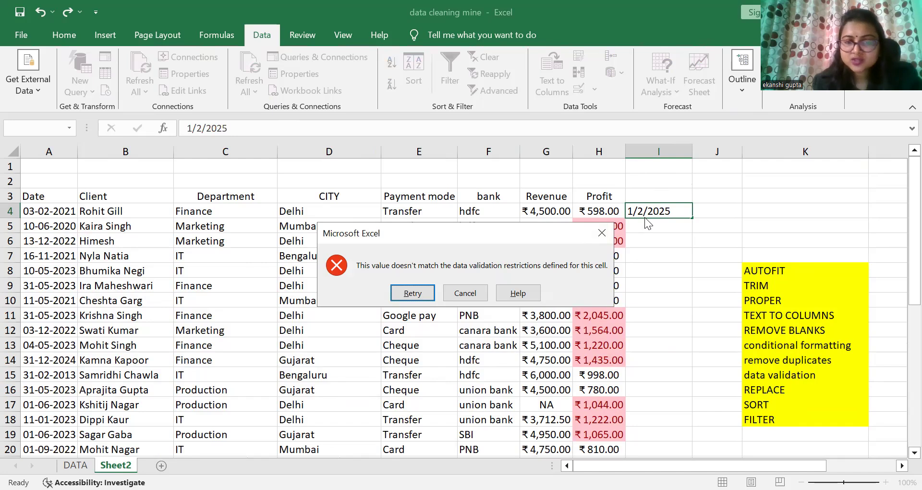
{"action": "left_click", "coordinate": [423, 289]}
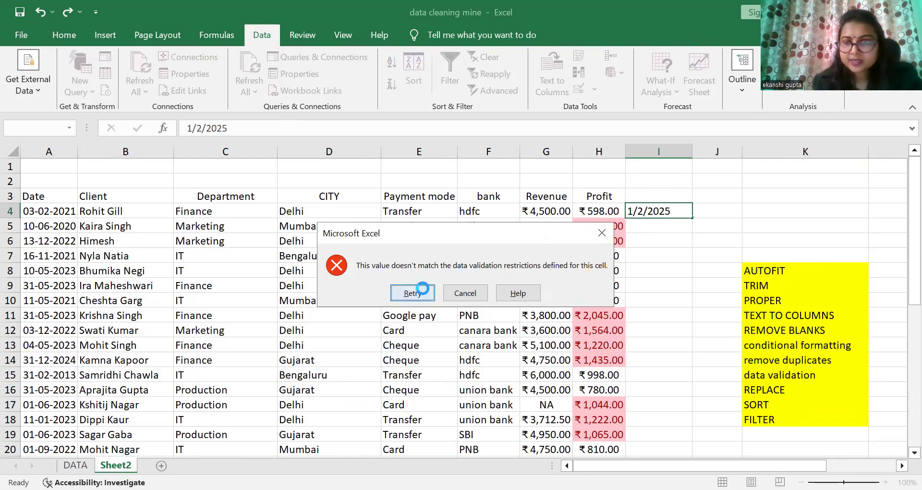
Step: Correct the date in cell I4 to 12/1/2025 and confirm it
{"action": "left_click", "coordinate": [643, 211]}
{"action": "key", "text": "BackSpace"}
{"action": "type", "text": "1"}
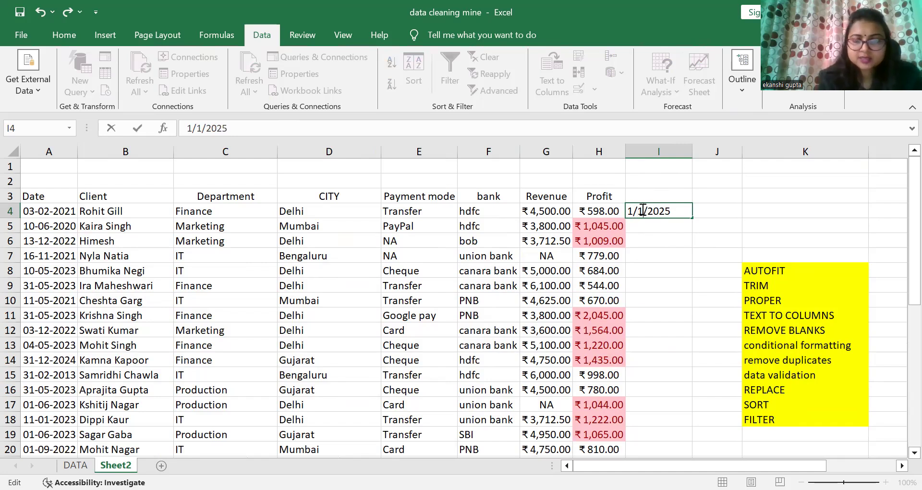
{"action": "left_click", "coordinate": [634, 211]}
{"action": "type", "text": "2"}
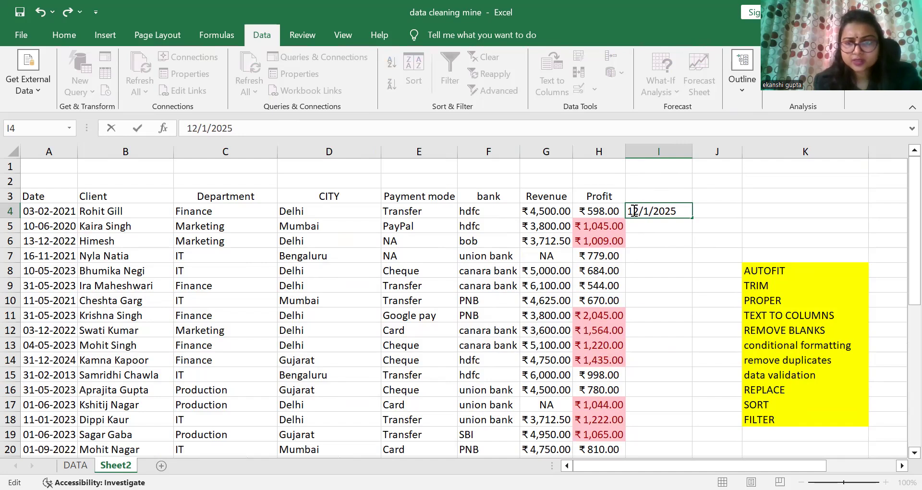
{"action": "key", "text": "Return"}
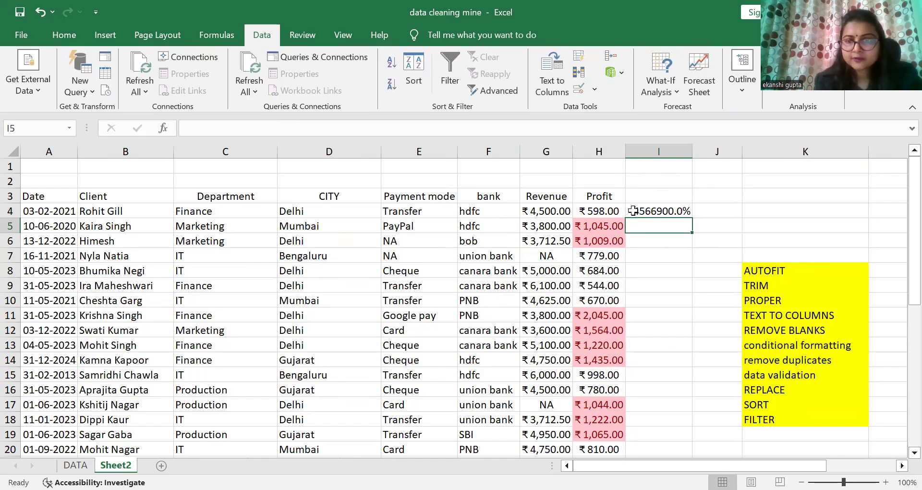
Step: Apply the Short Date number format to cell I4
{"action": "left_click", "coordinate": [633, 211]}
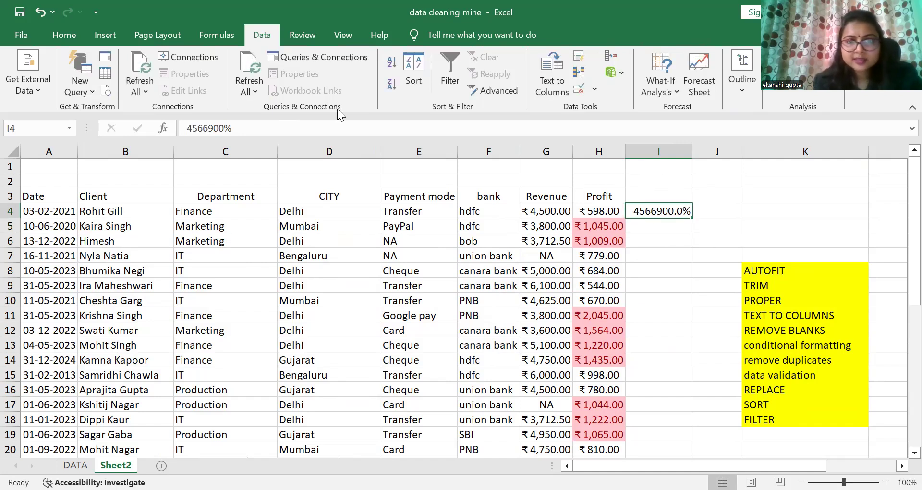
{"action": "left_click", "coordinate": [71, 32]}
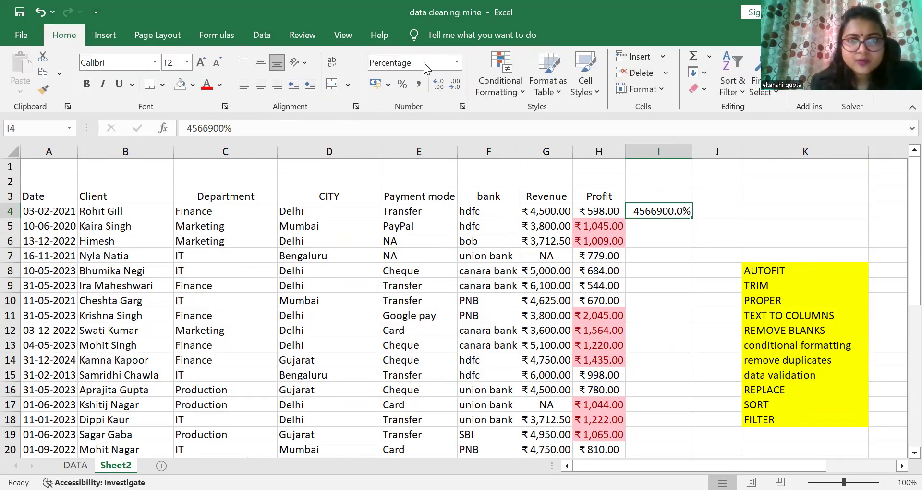
{"action": "left_click", "coordinate": [457, 63]}
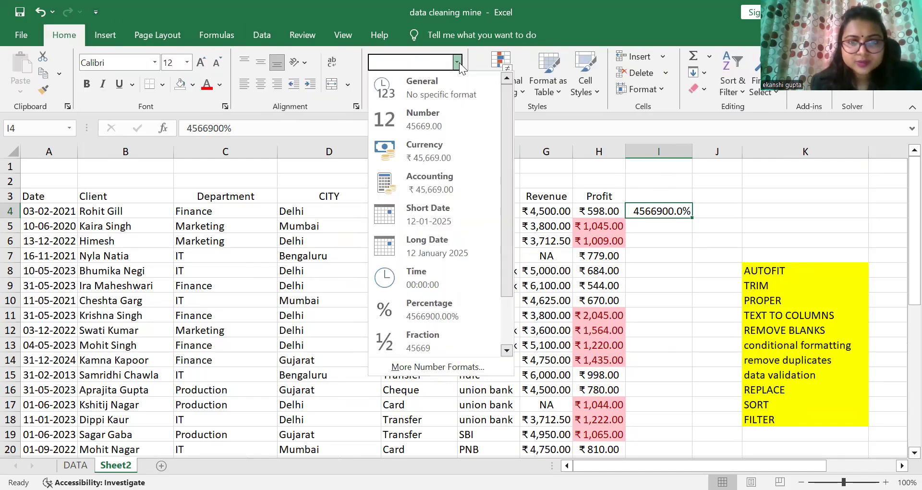
{"action": "left_click", "coordinate": [437, 213]}
{"action": "left_click", "coordinate": [653, 243]}
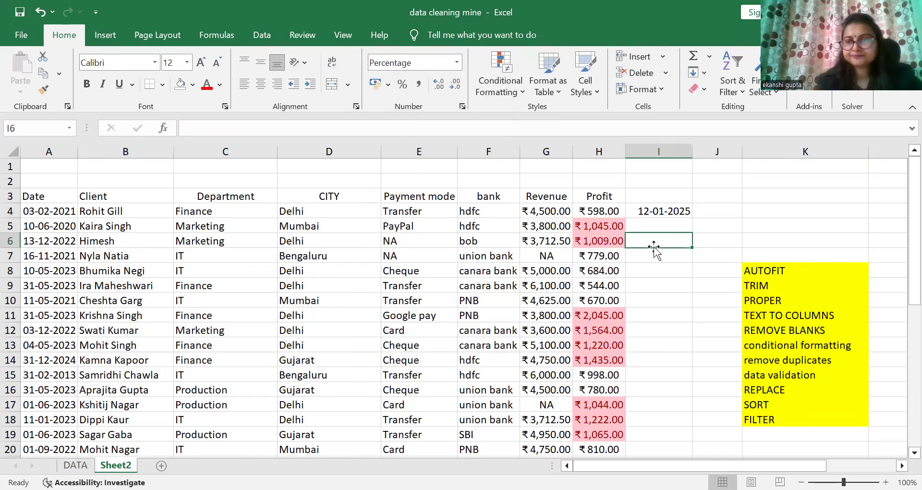
{"action": "left_click", "coordinate": [661, 209]}
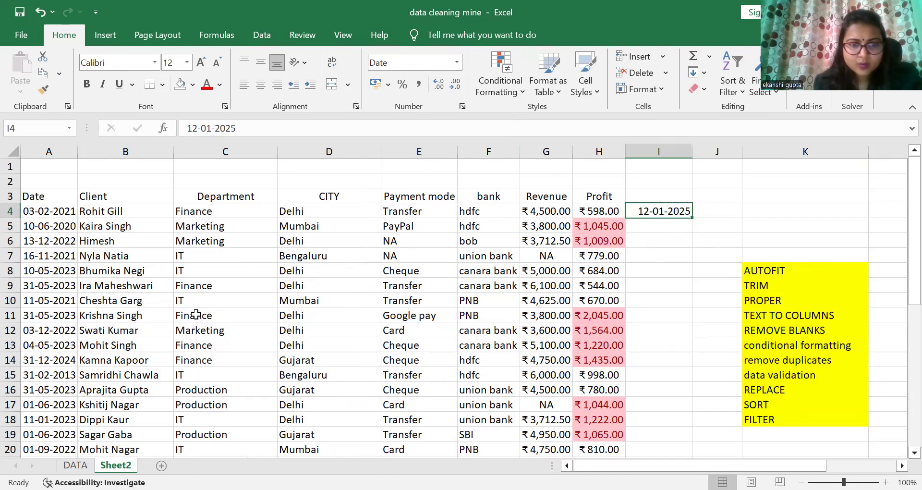
Step: Replace every DELHI in the CITY column cells with PUNJAB using Replace All
{"action": "left_click", "coordinate": [313, 210]}
{"action": "left_click_drag", "start_coordinate": [313, 210], "coordinate": [309, 435]}
{"action": "left_click_drag", "start_coordinate": [900, 314], "coordinate": [902, 168]}
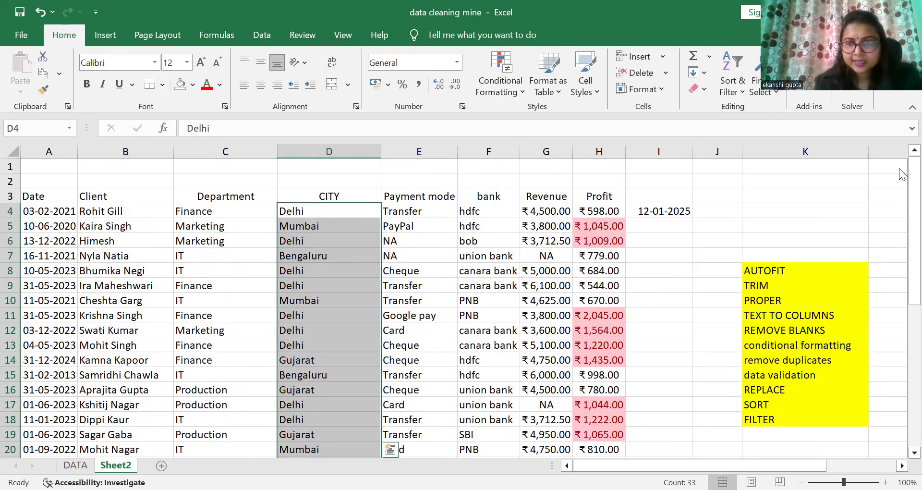
{"action": "left_click", "coordinate": [756, 77]}
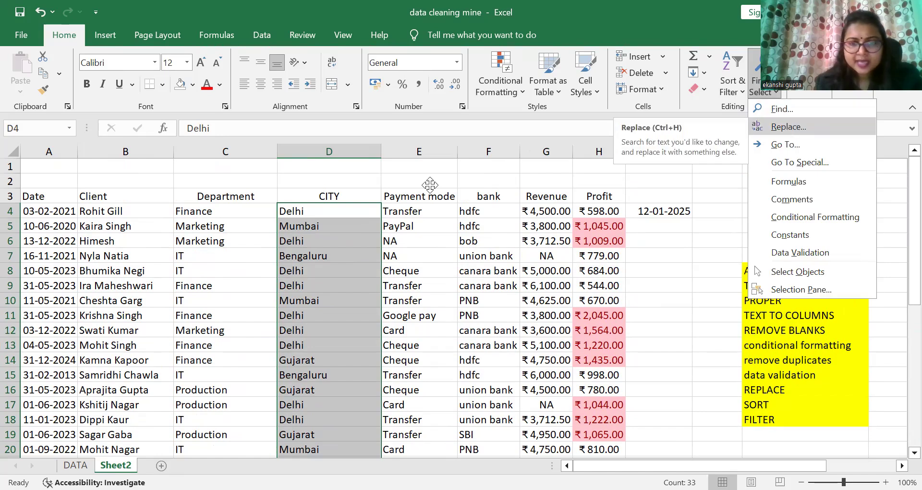
{"action": "key", "text": "ctrl+h"}
{"action": "key", "text": "BackSpace"}
{"action": "key", "text": "BackSpace"}
{"action": "key", "text": "BackSpace"}
{"action": "key", "text": "BackSpace"}
{"action": "key", "text": "BackSpace"}
{"action": "key", "text": "BackSpace"}
{"action": "key", "text": "BackSpace"}
{"action": "key", "text": "BackSpace"}
{"action": "key", "text": "BackSpace"}
{"action": "key", "text": "BackSpace"}
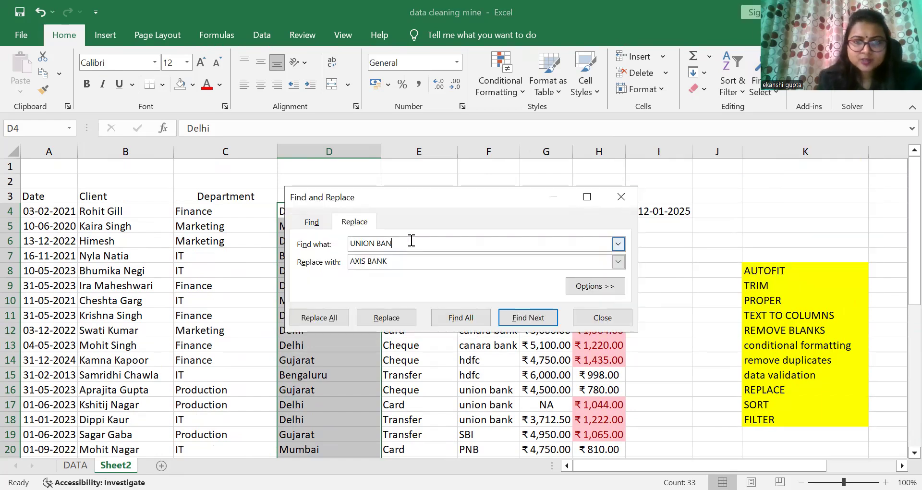
{"action": "type", "text": "DELHI"}
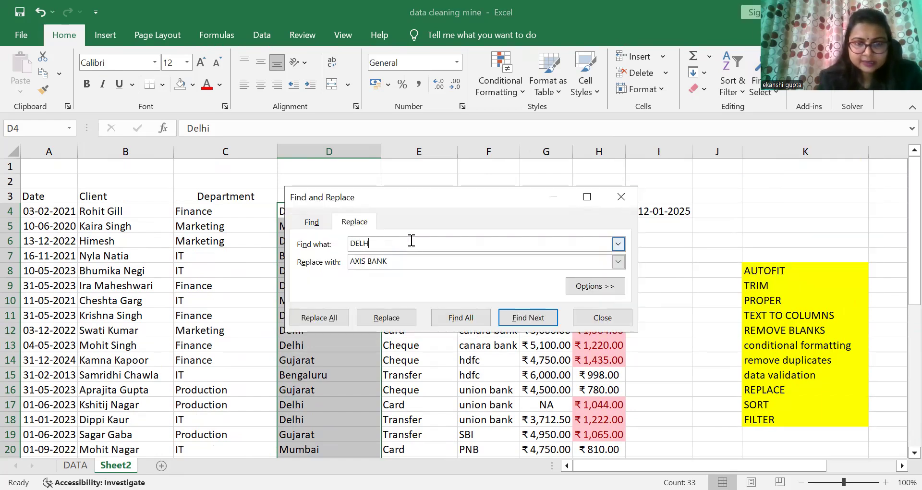
{"action": "left_click", "coordinate": [406, 261]}
{"action": "key", "text": "BackSpace"}
{"action": "key", "text": "BackSpace"}
{"action": "key", "text": "BackSpace"}
{"action": "key", "text": "BackSpace"}
{"action": "key", "text": "BackSpace"}
{"action": "key", "text": "BackSpace"}
{"action": "key", "text": "BackSpace"}
{"action": "key", "text": "BackSpace"}
{"action": "key", "text": "BackSpace"}
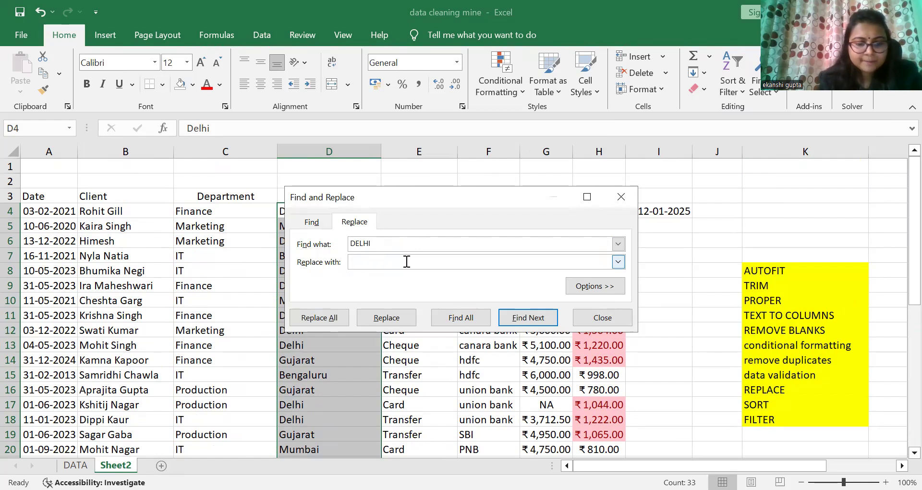
{"action": "type", "text": "PUNJAB"}
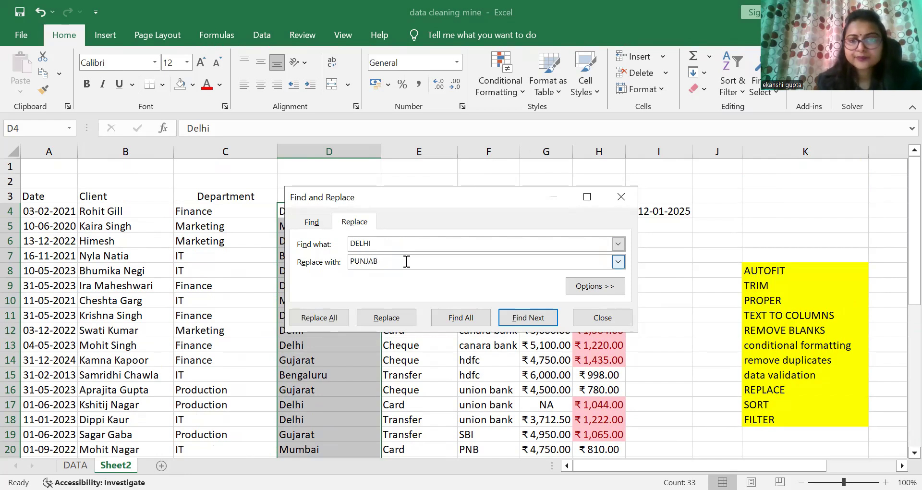
{"action": "left_click", "coordinate": [316, 320]}
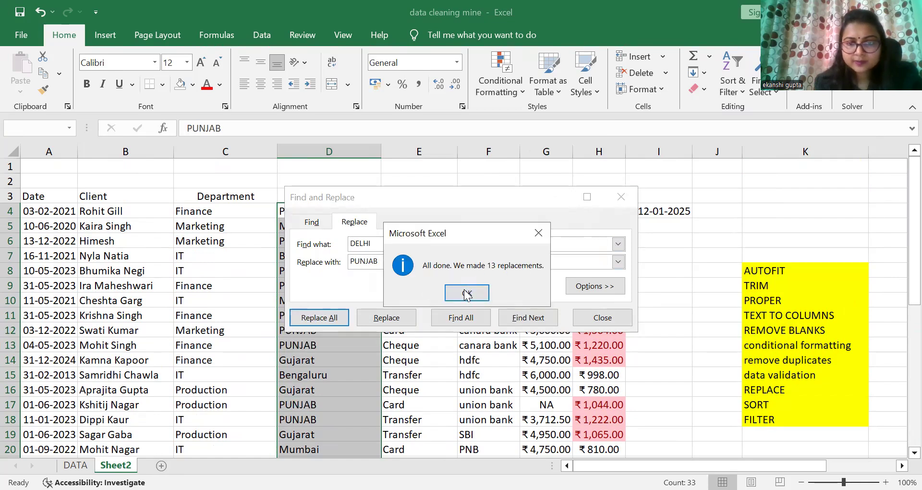
{"action": "key", "text": "Return"}
Step: Run Replace All once more, dismiss the message and close the Find and Replace dialog
{"action": "left_click", "coordinate": [329, 316]}
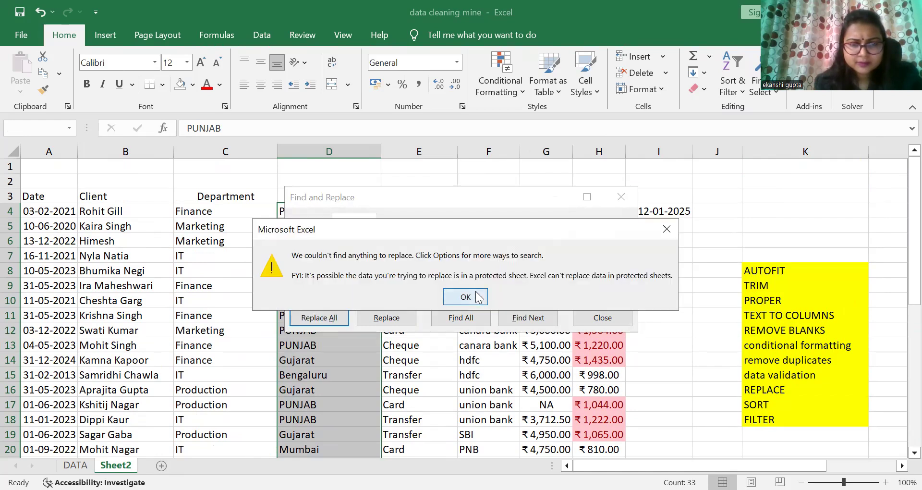
{"action": "left_click", "coordinate": [465, 296]}
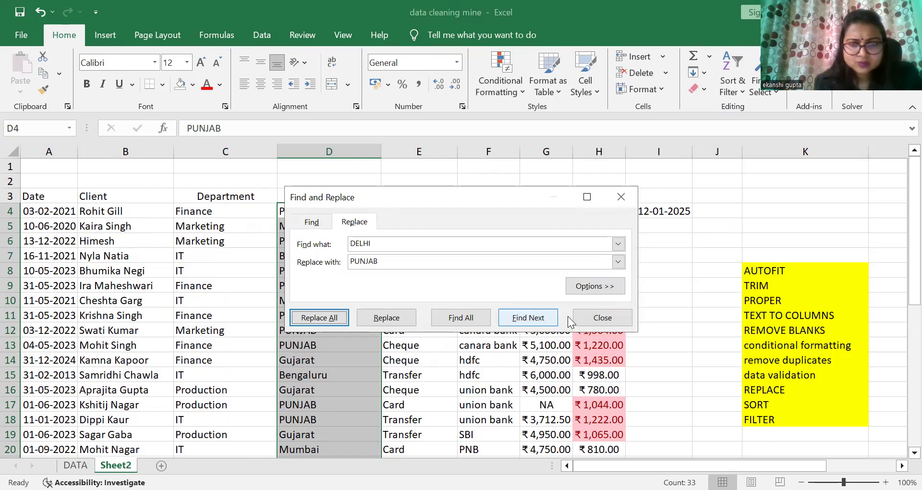
{"action": "left_click", "coordinate": [589, 325]}
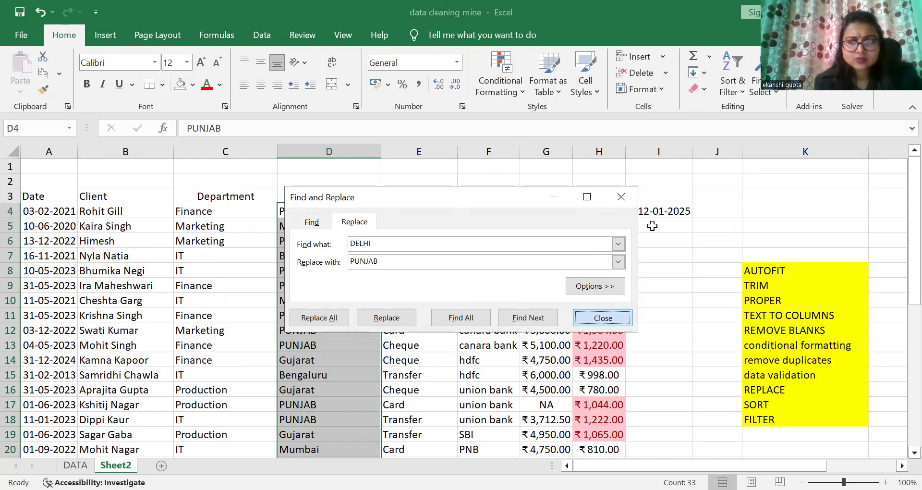
{"action": "left_click", "coordinate": [668, 261]}
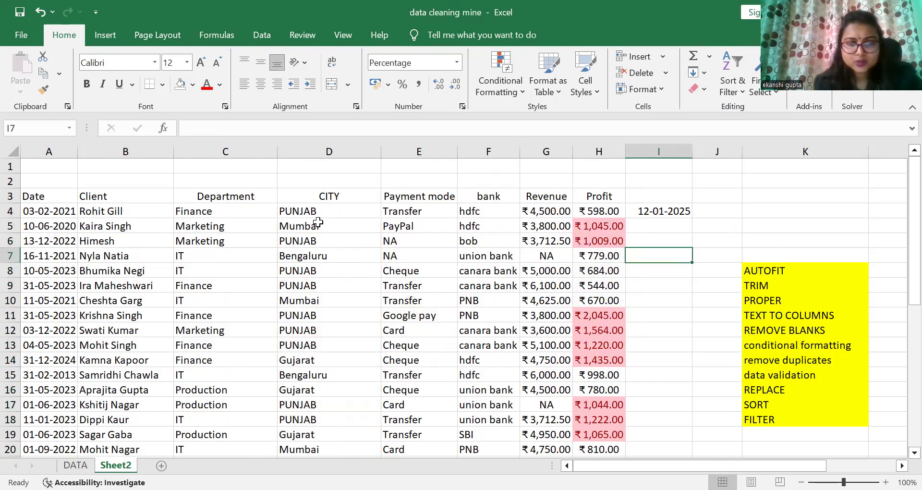
Step: Select the data table from A3 to H36 and turn on filters for it
{"action": "left_click_drag", "start_coordinate": [913, 253], "coordinate": [899, 177]}
{"action": "left_click_drag", "start_coordinate": [41, 197], "coordinate": [596, 423]}
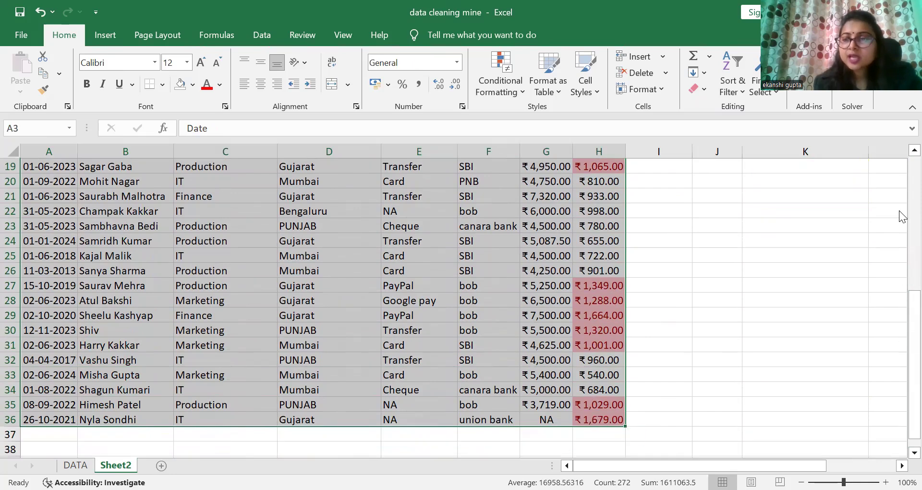
{"action": "left_click_drag", "start_coordinate": [912, 301], "coordinate": [901, 165]}
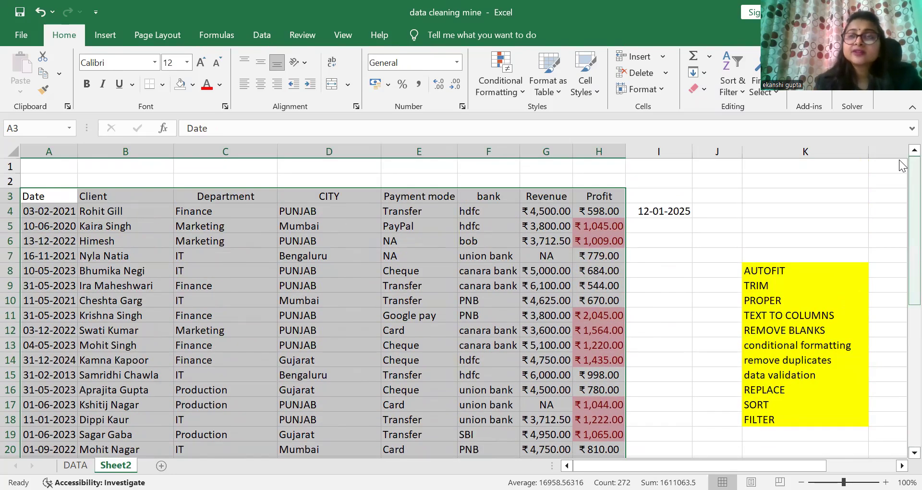
{"action": "left_click", "coordinate": [744, 84]}
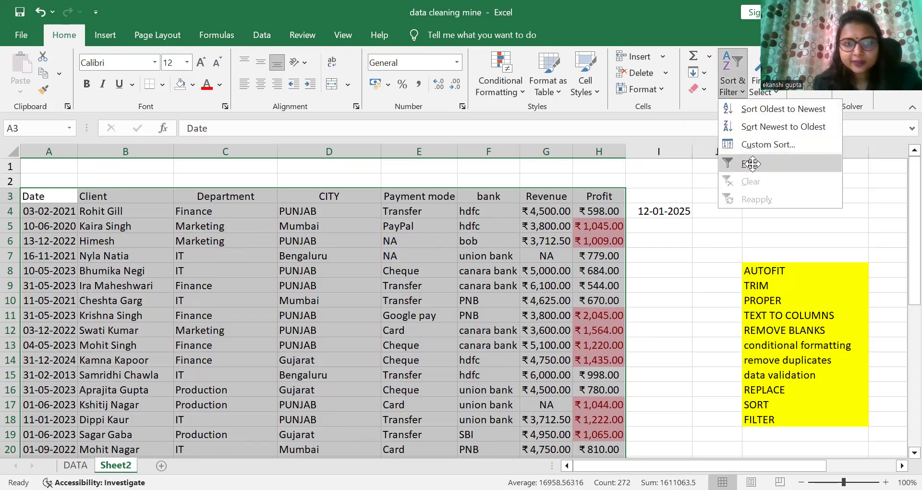
{"action": "left_click", "coordinate": [751, 164]}
Step: Filter the Department column to show only Finance, then undo the filter
{"action": "left_click", "coordinate": [514, 168]}
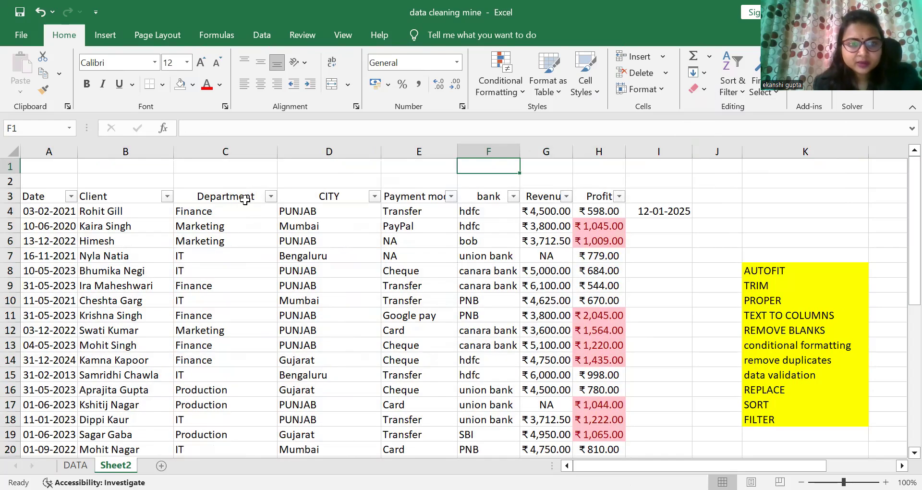
{"action": "left_click", "coordinate": [271, 196]}
{"action": "left_click", "coordinate": [109, 336]}
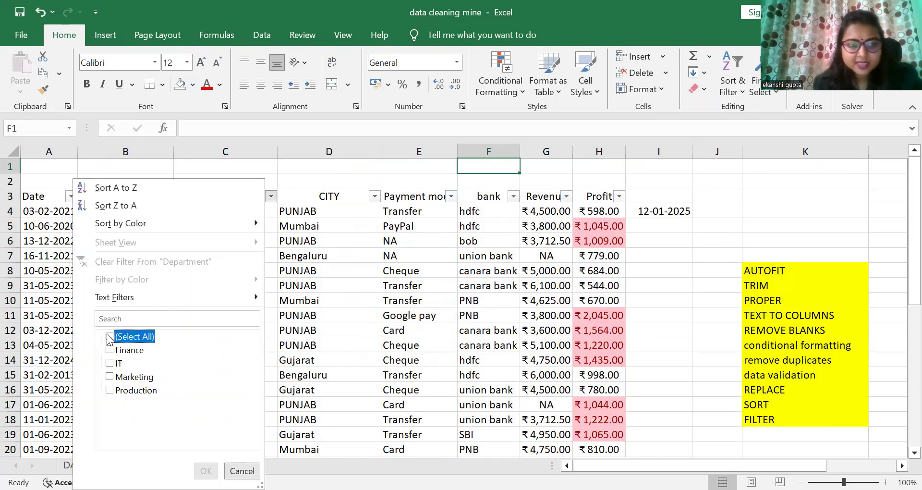
{"action": "left_click", "coordinate": [110, 350]}
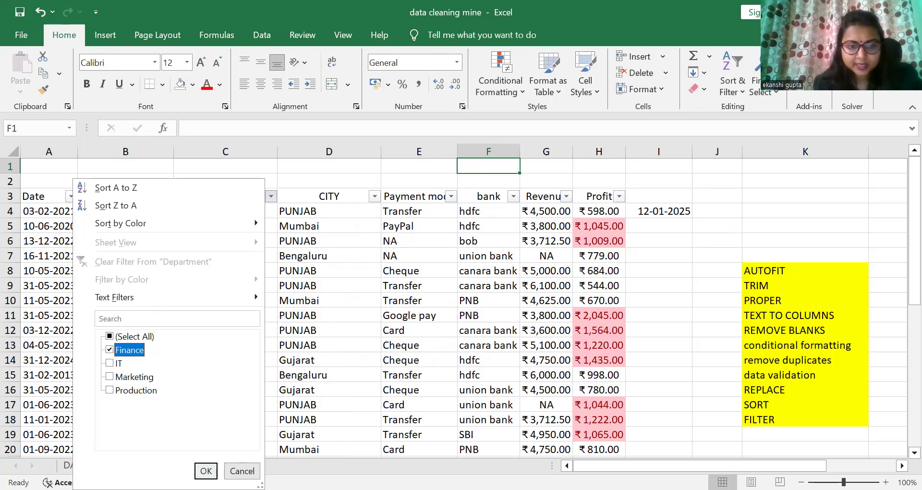
{"action": "left_click", "coordinate": [206, 471]}
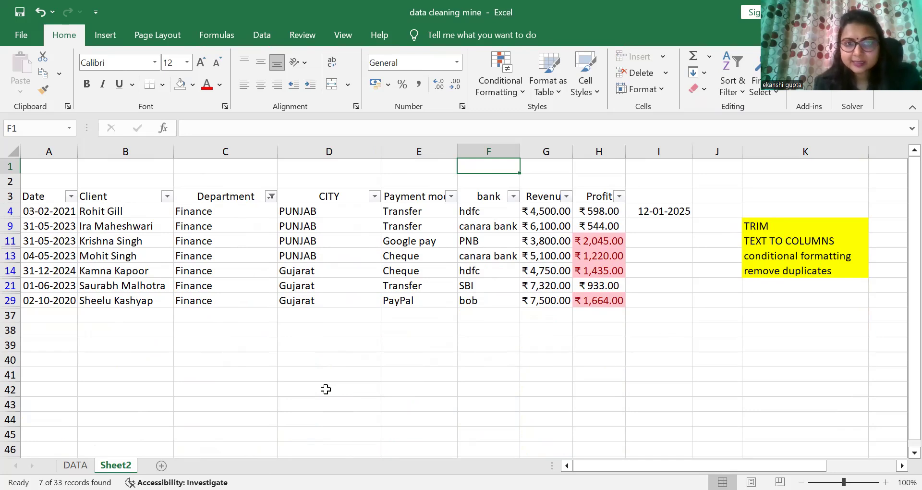
{"action": "left_click", "coordinate": [40, 16]}
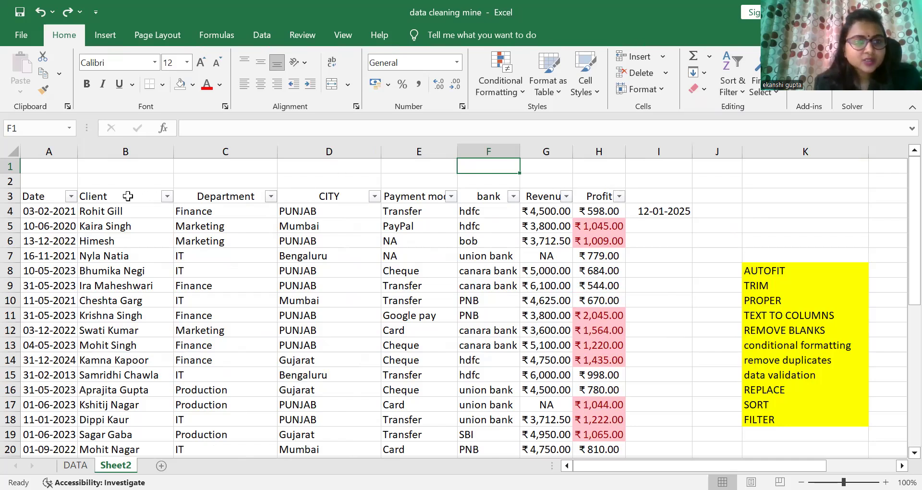
Step: Sort the table by the Client column from A to Z
{"action": "left_click", "coordinate": [165, 197]}
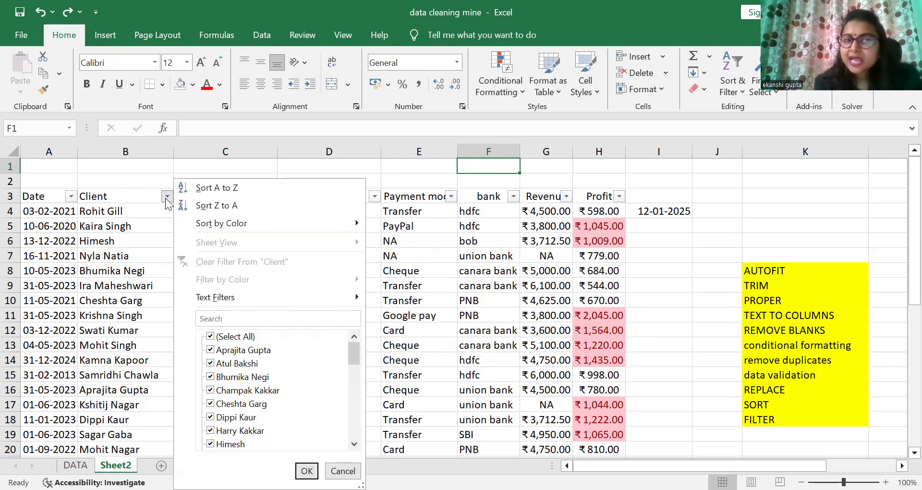
{"action": "left_click", "coordinate": [212, 188]}
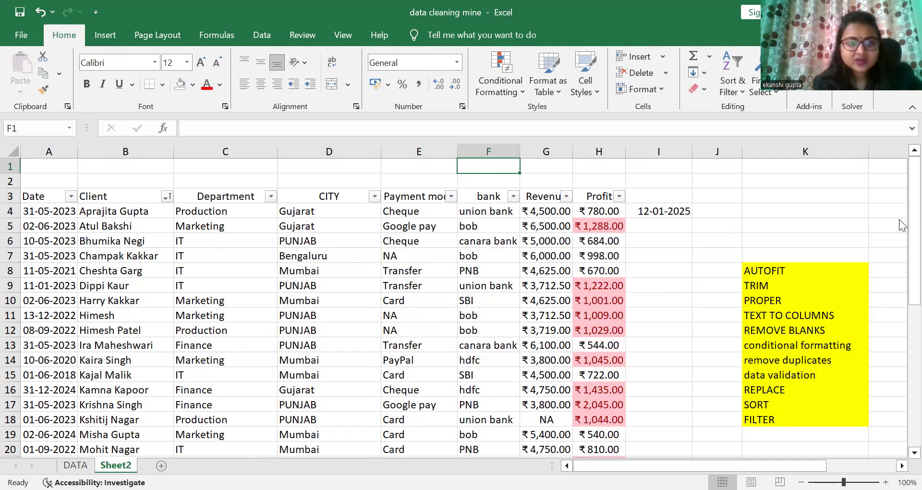
{"action": "scroll", "coordinate": [899, 222], "scroll_direction": "down", "scroll_amount": 6}
{"action": "scroll", "coordinate": [899, 335], "scroll_direction": "up", "scroll_amount": 6}
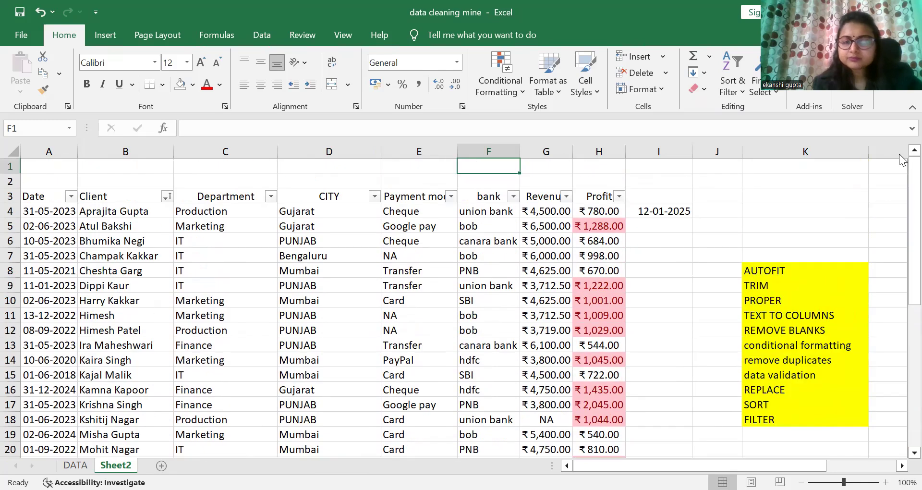